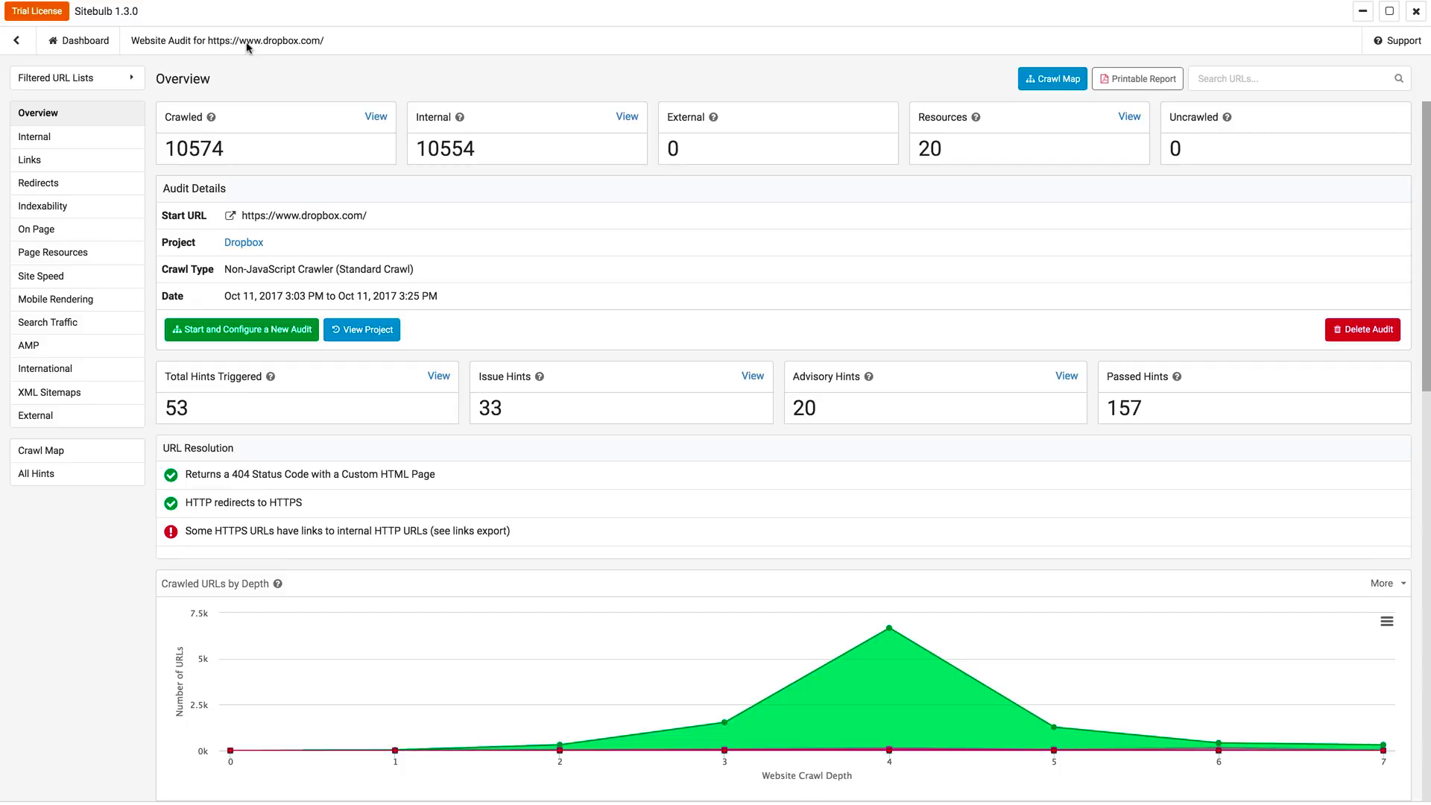
Check the export options for the URL Type by Depth chart on the overview.
{"action": "scroll", "coordinate": [388, 313], "scroll_direction": "down", "scroll_amount": 5}
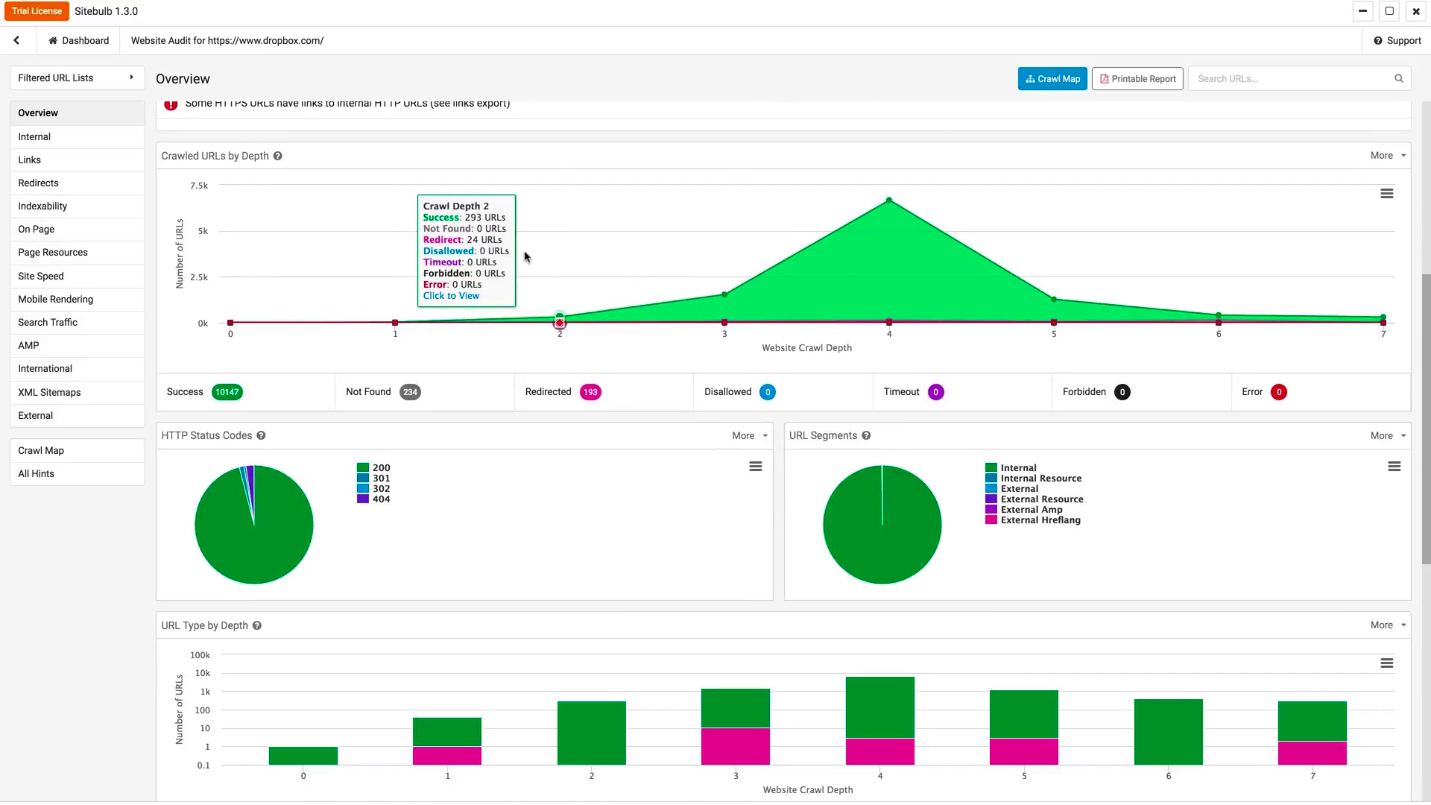
{"action": "scroll", "coordinate": [824, 254], "scroll_direction": "down", "scroll_amount": 5}
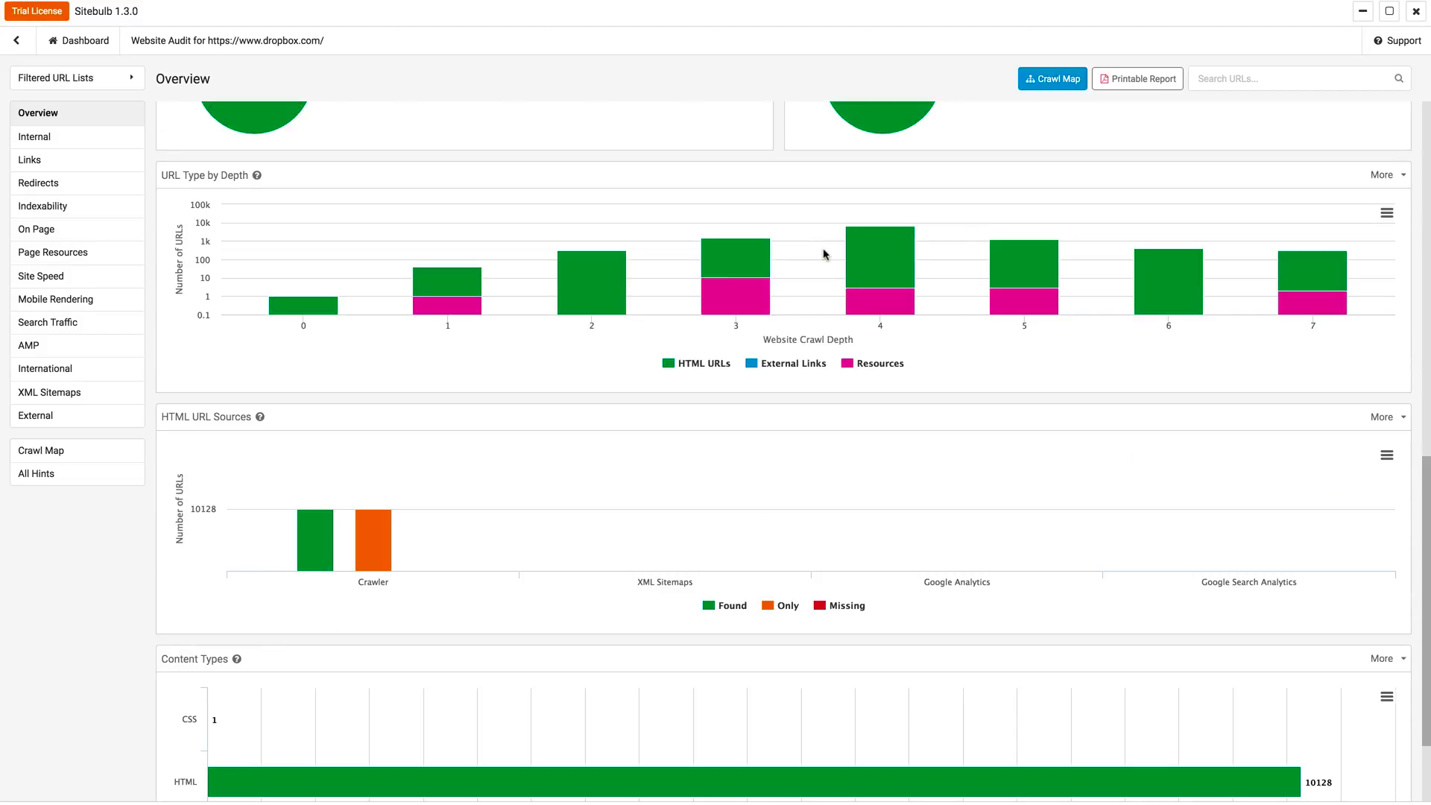
{"action": "left_click", "coordinate": [1386, 213]}
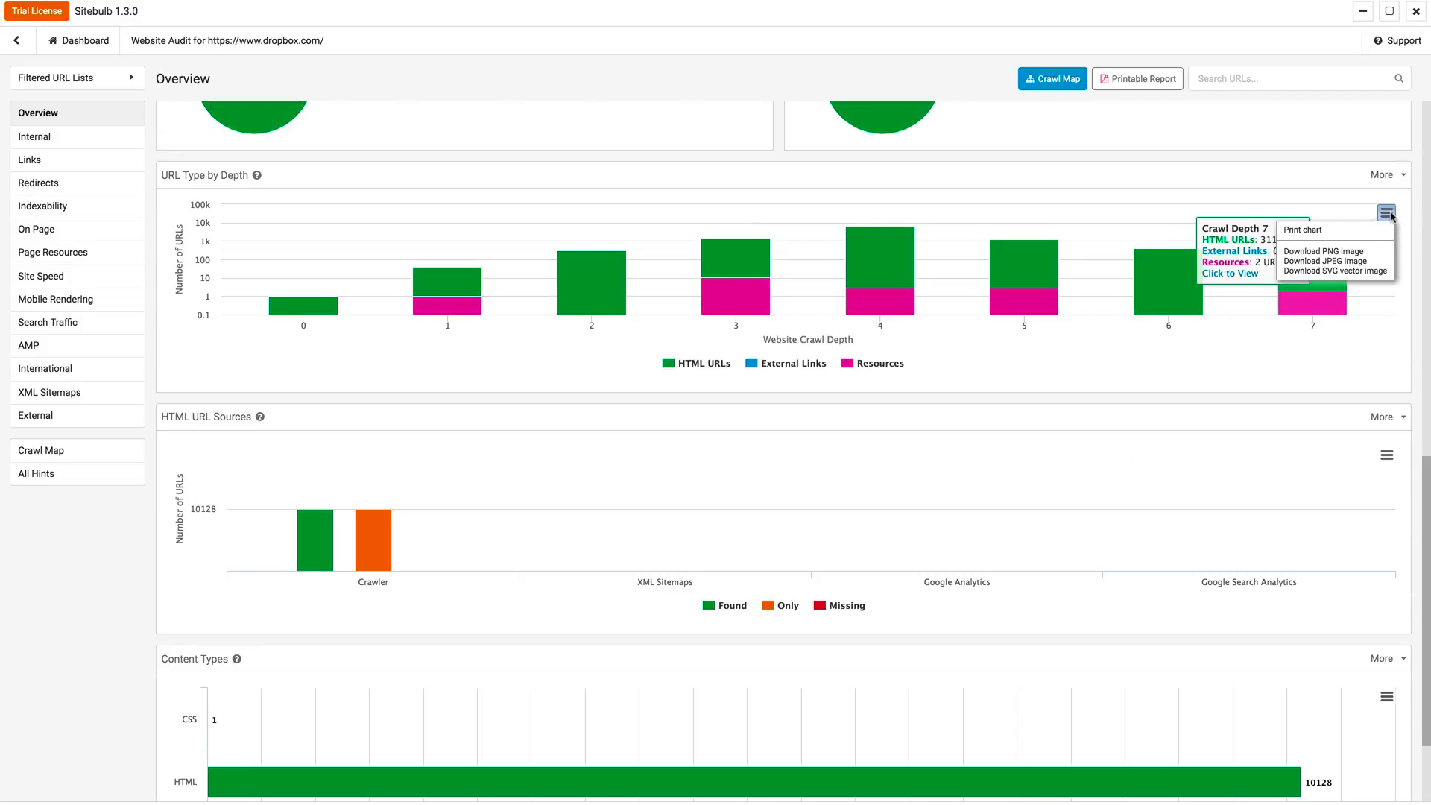
{"action": "scroll", "coordinate": [838, 279], "scroll_direction": "up", "scroll_amount": 3}
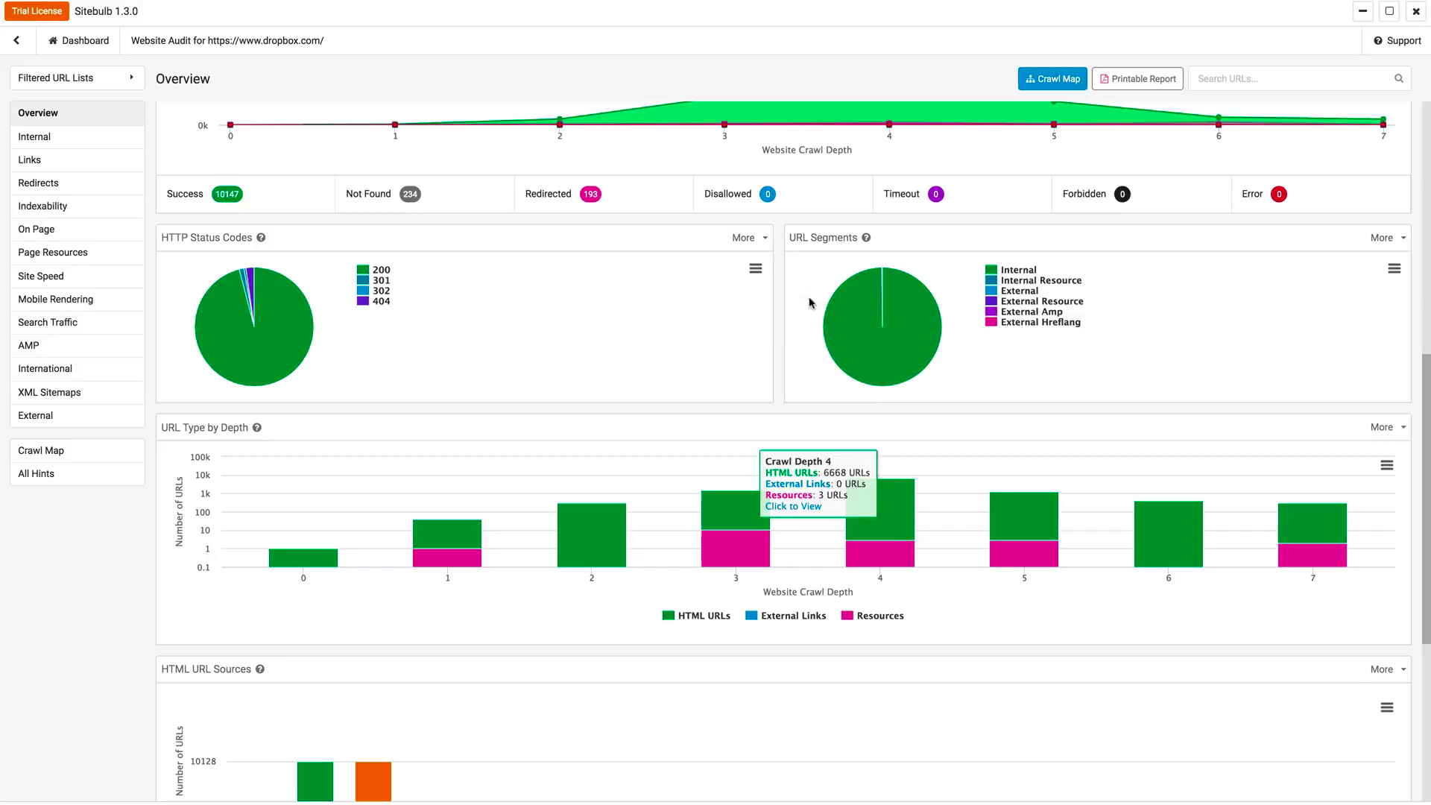
{"action": "scroll", "coordinate": [759, 261], "scroll_direction": "up", "scroll_amount": 6}
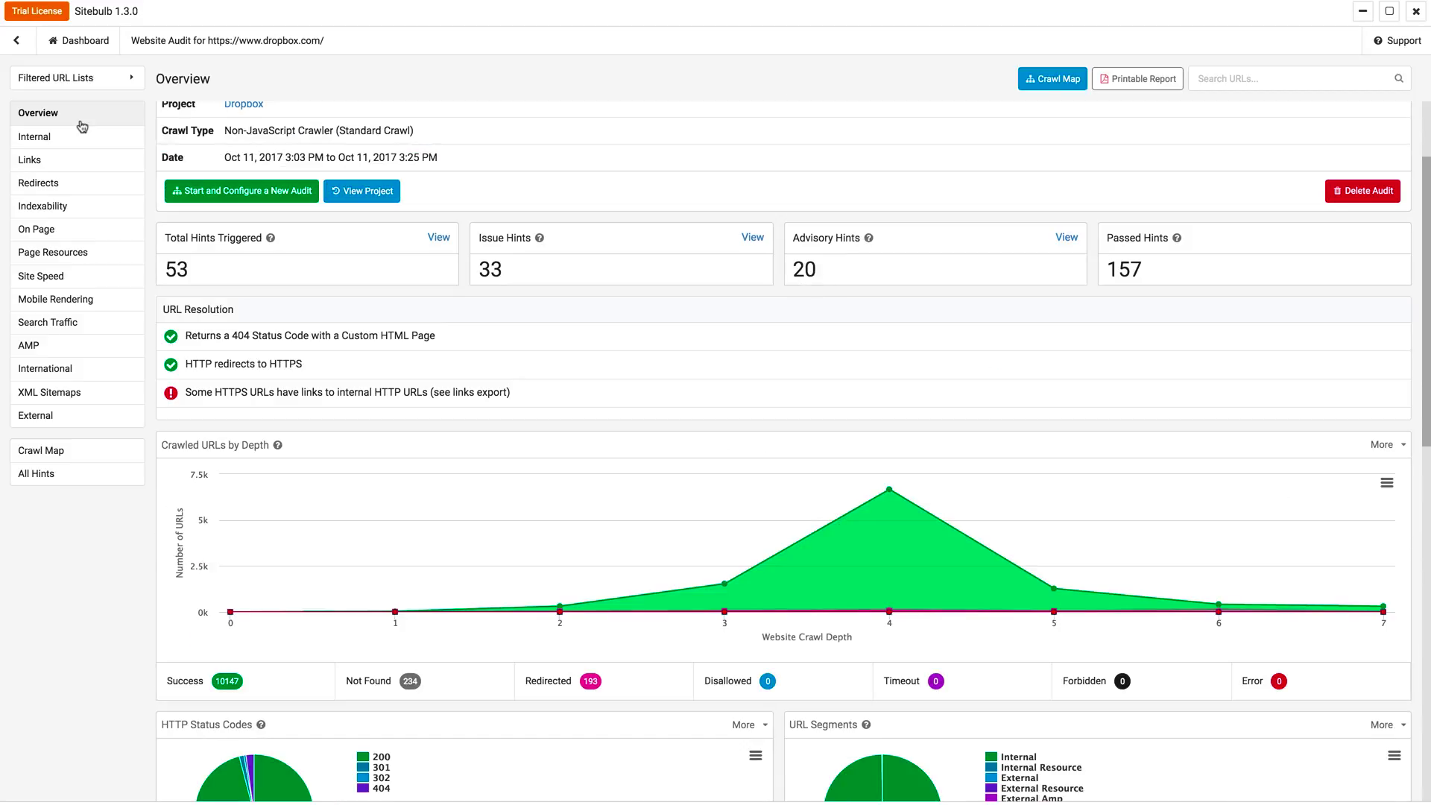
Open the On Page report, review its Content word-count stats, and return to SEO Hints.
{"action": "left_click", "coordinate": [70, 230]}
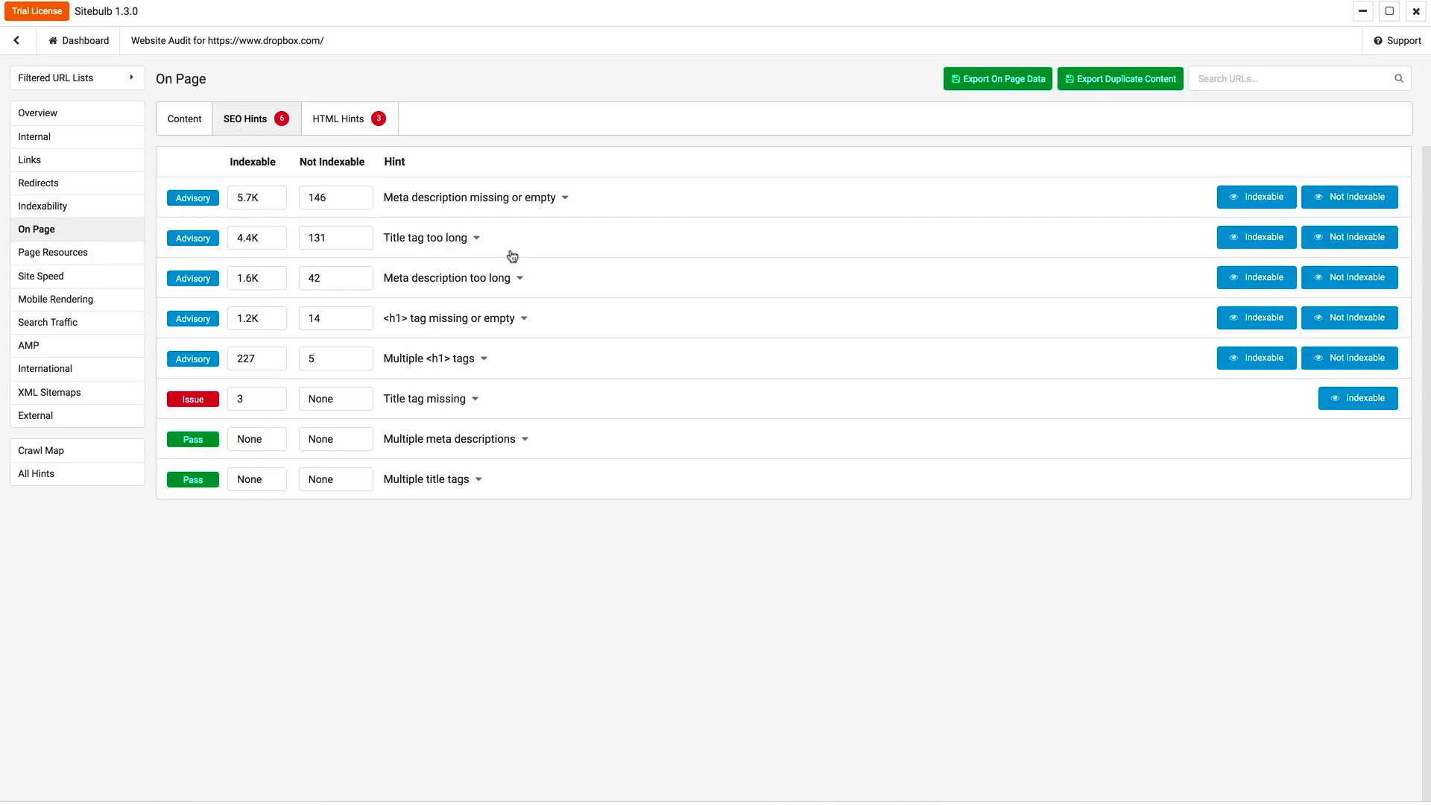
{"action": "left_click", "coordinate": [192, 125]}
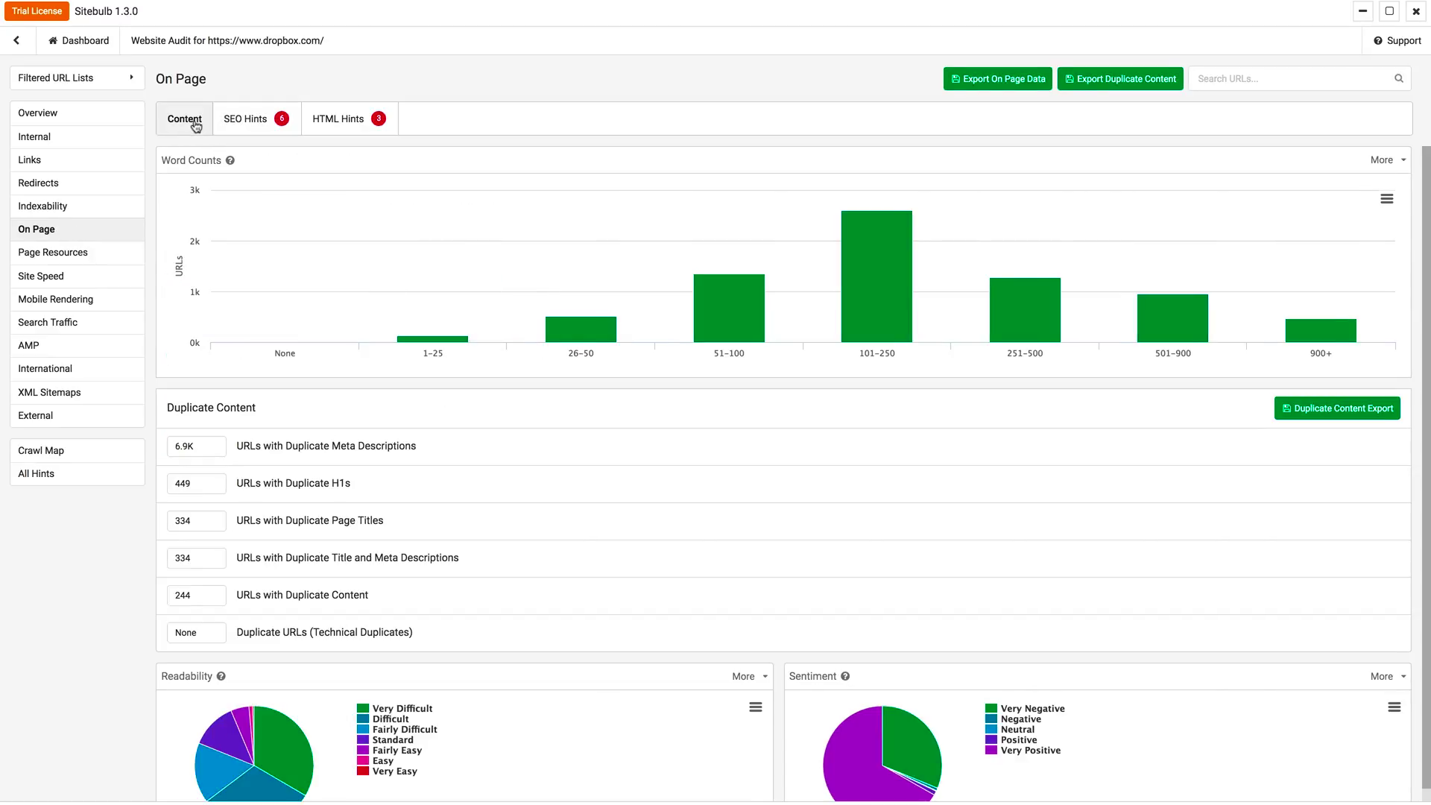
{"action": "scroll", "coordinate": [320, 198], "scroll_direction": "down", "scroll_amount": 1}
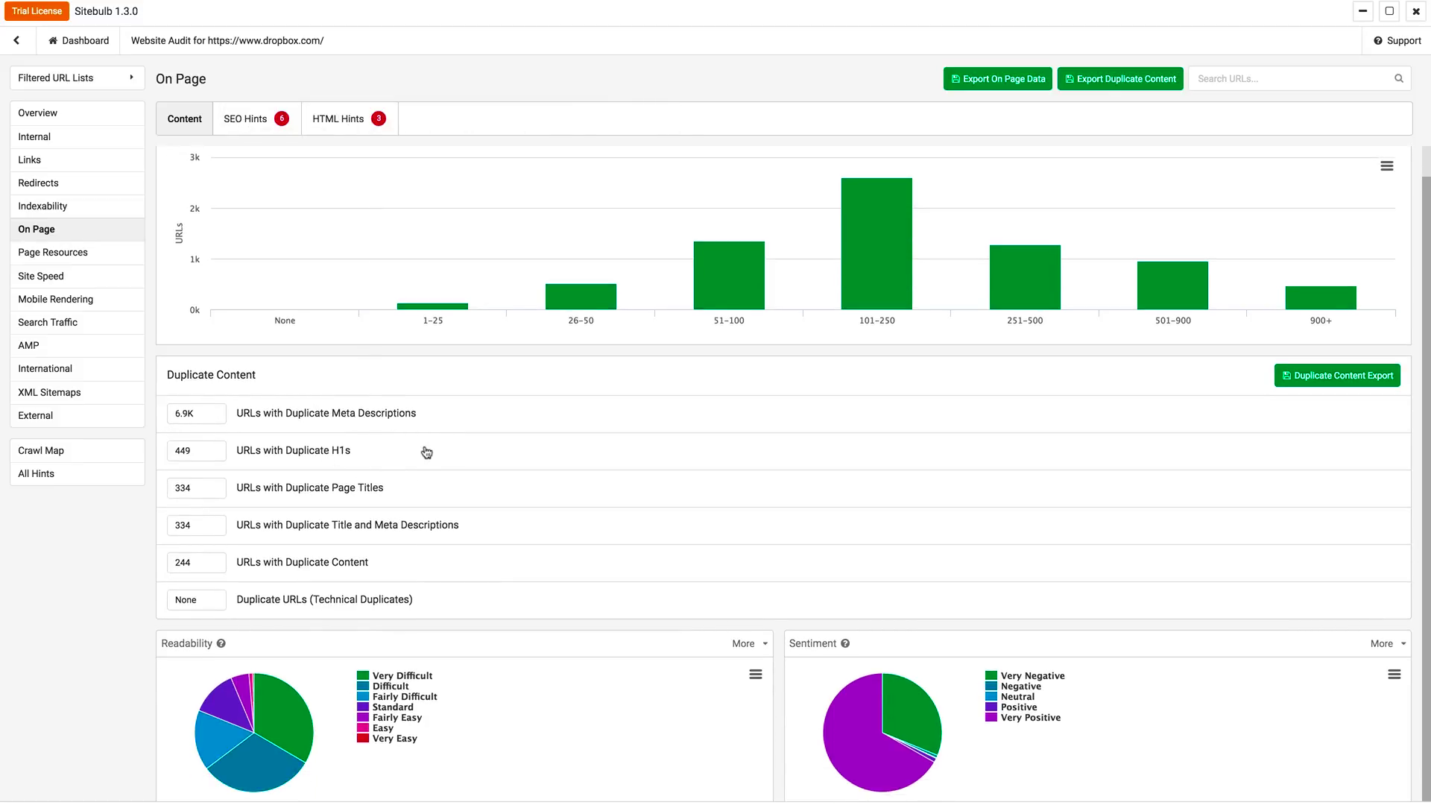
{"action": "scroll", "coordinate": [727, 455], "scroll_direction": "up", "scroll_amount": 1}
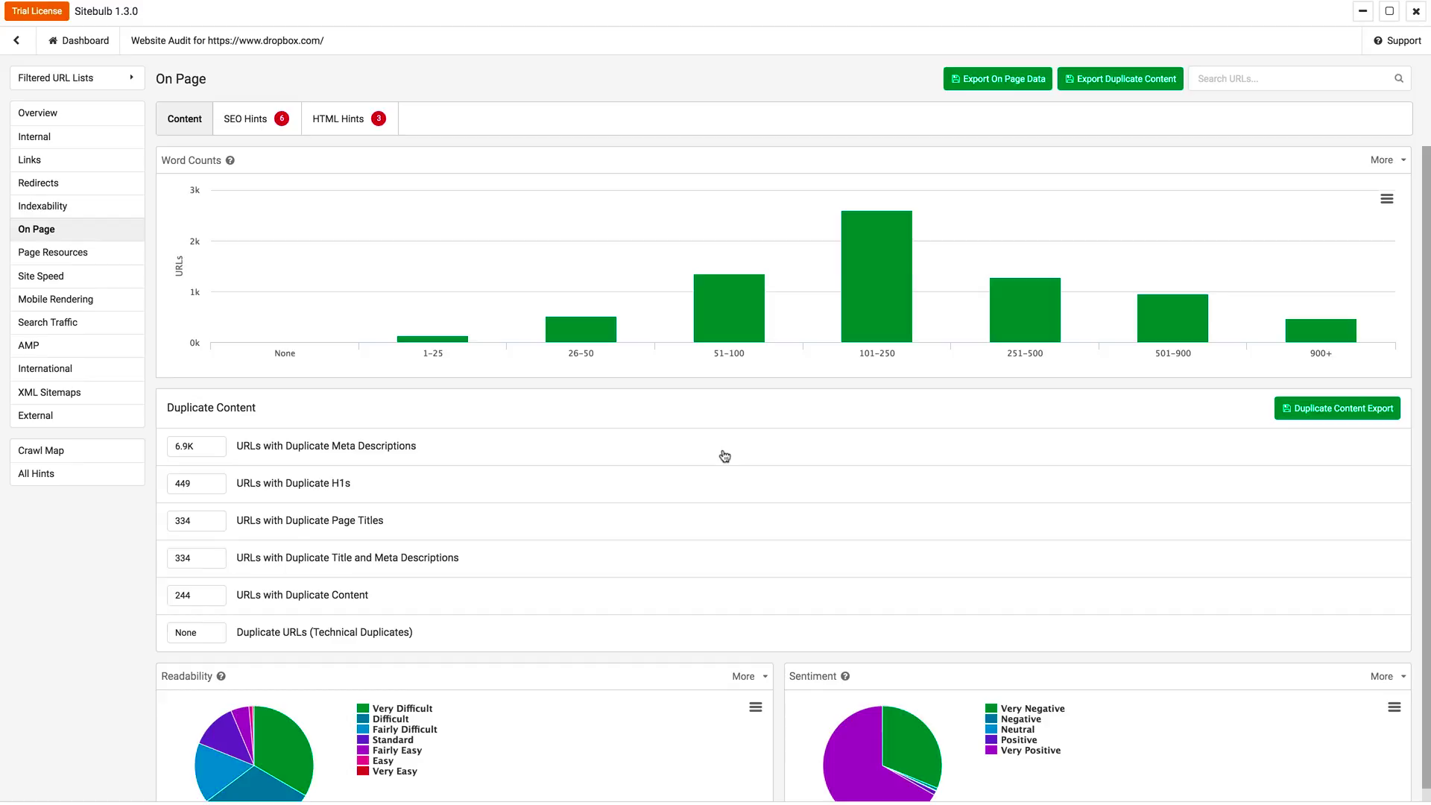
{"action": "left_click", "coordinate": [257, 125]}
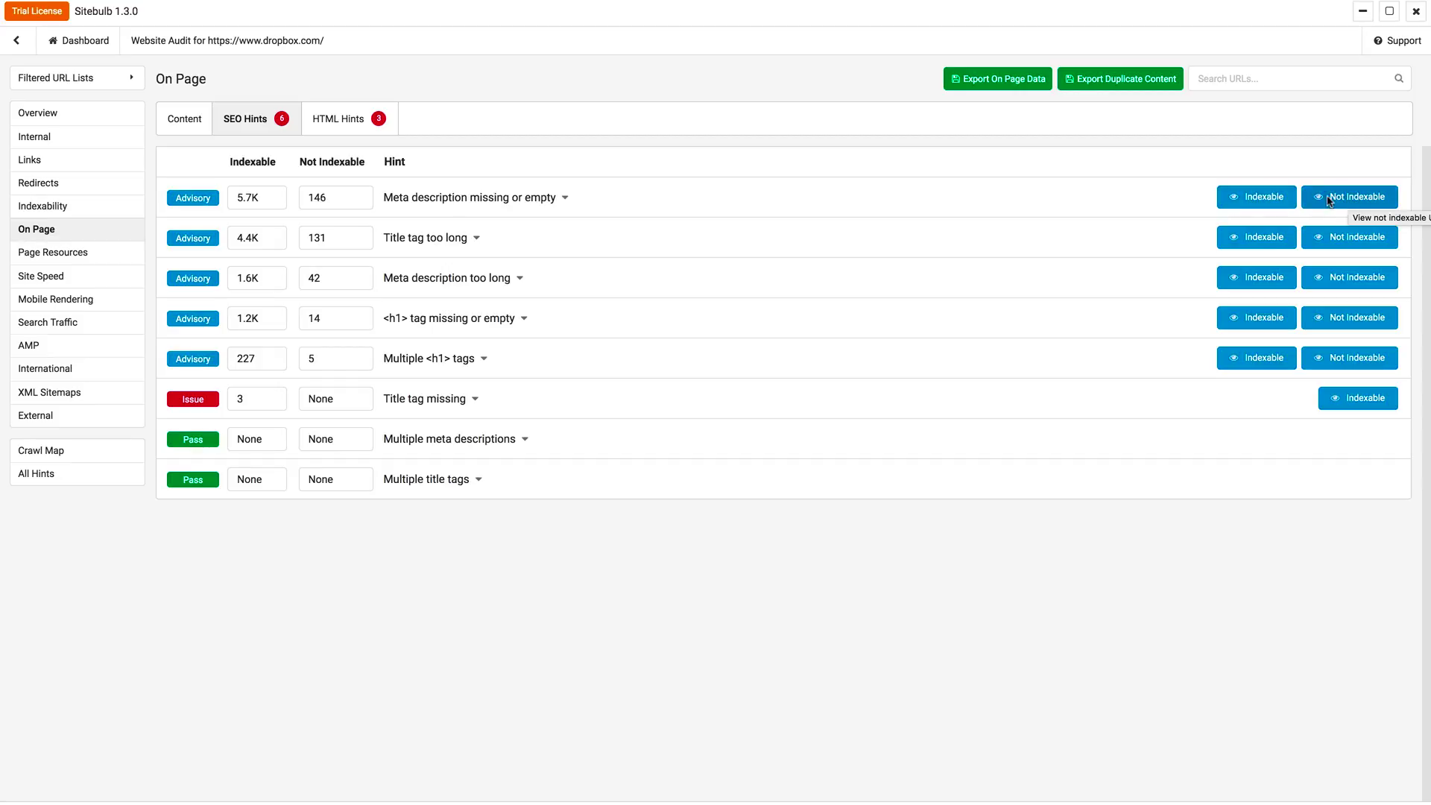
List the indexable URLs with 'Meta description missing or empty' and scroll across the columns.
{"action": "left_click", "coordinate": [1257, 200]}
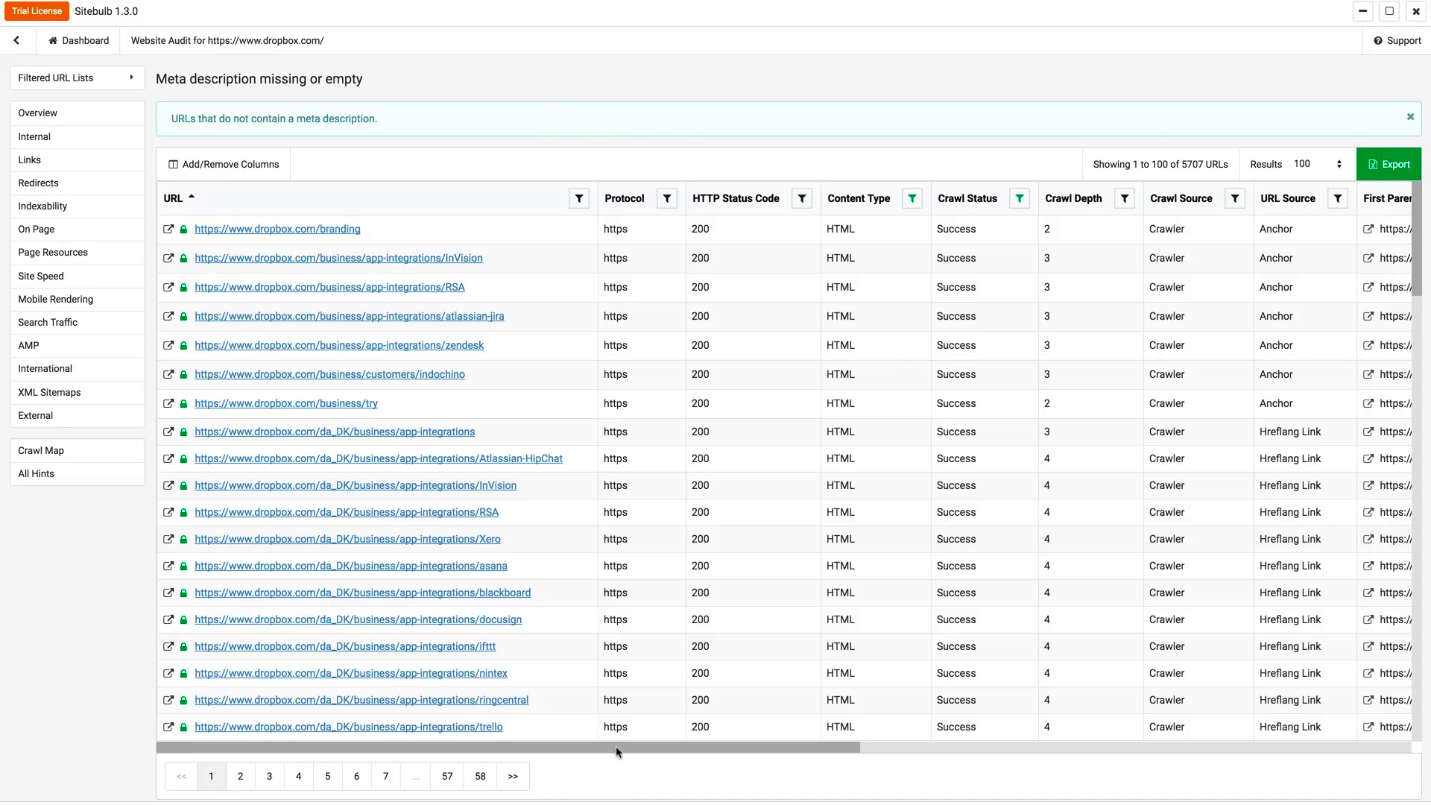
{"action": "left_click_drag", "start_coordinate": [615, 750], "coordinate": [454, 748]}
Filter the URL column to those containing /da_DK/.
{"action": "left_click", "coordinate": [579, 200]}
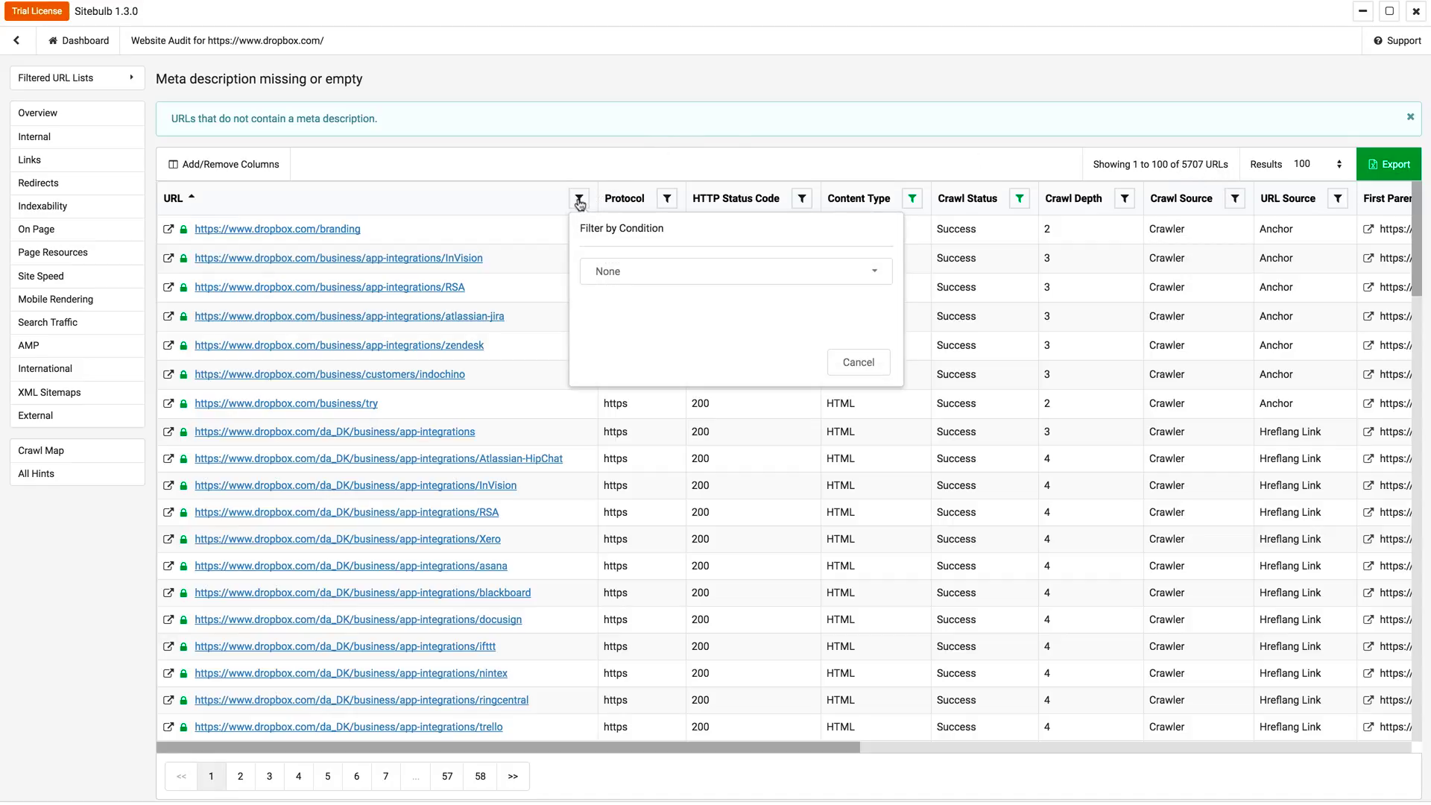
{"action": "left_click", "coordinate": [637, 276]}
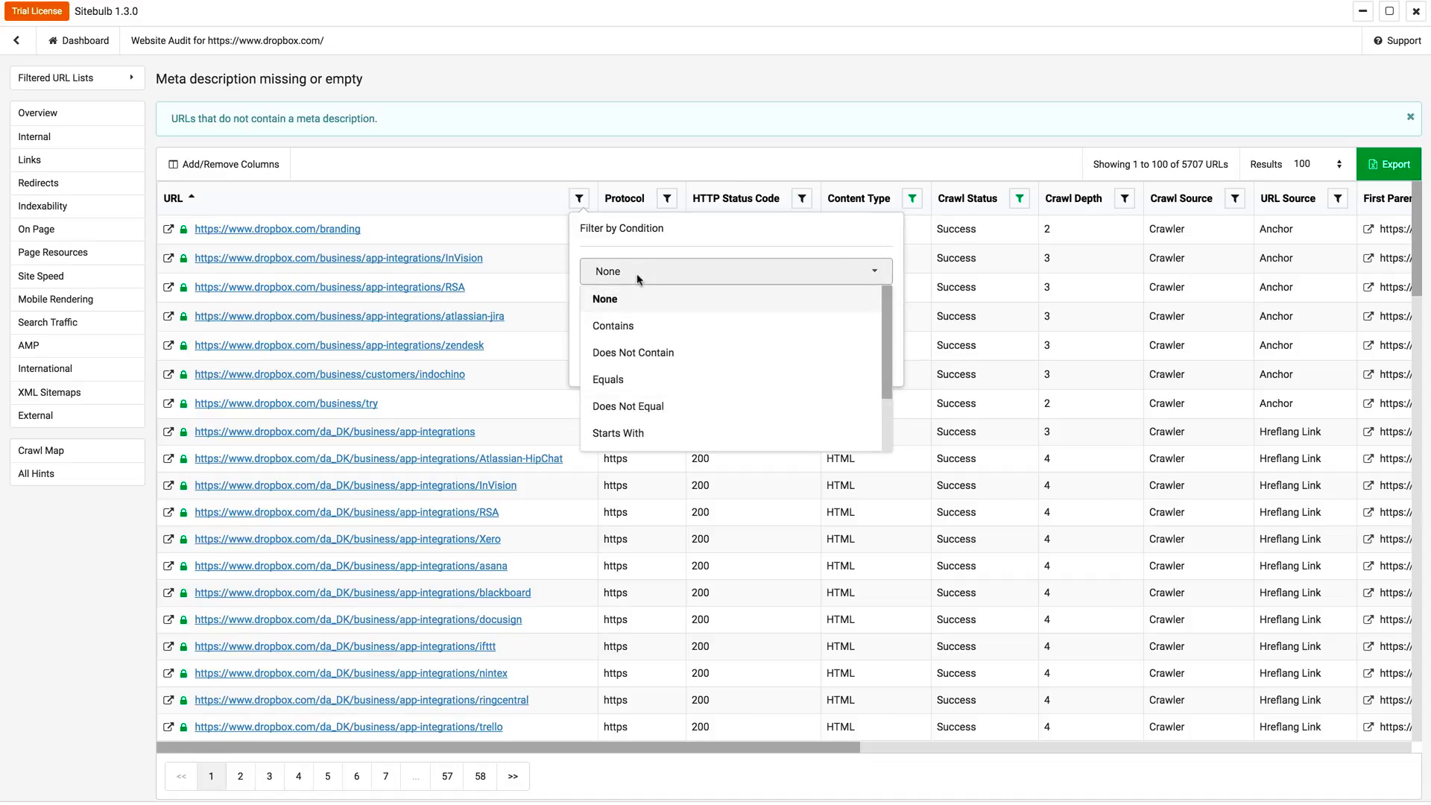
{"action": "left_click", "coordinate": [623, 326]}
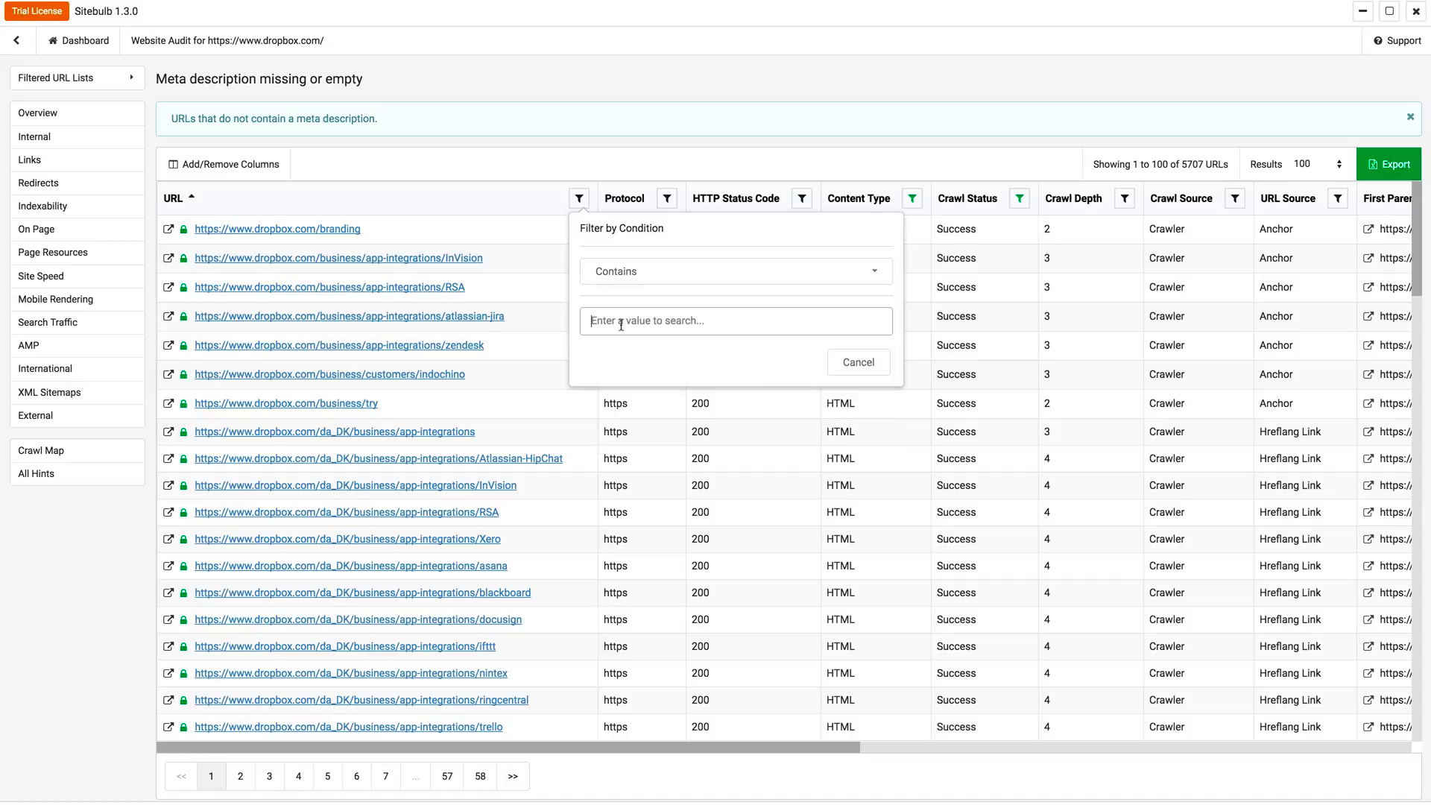
{"action": "type", "text": "/da"}
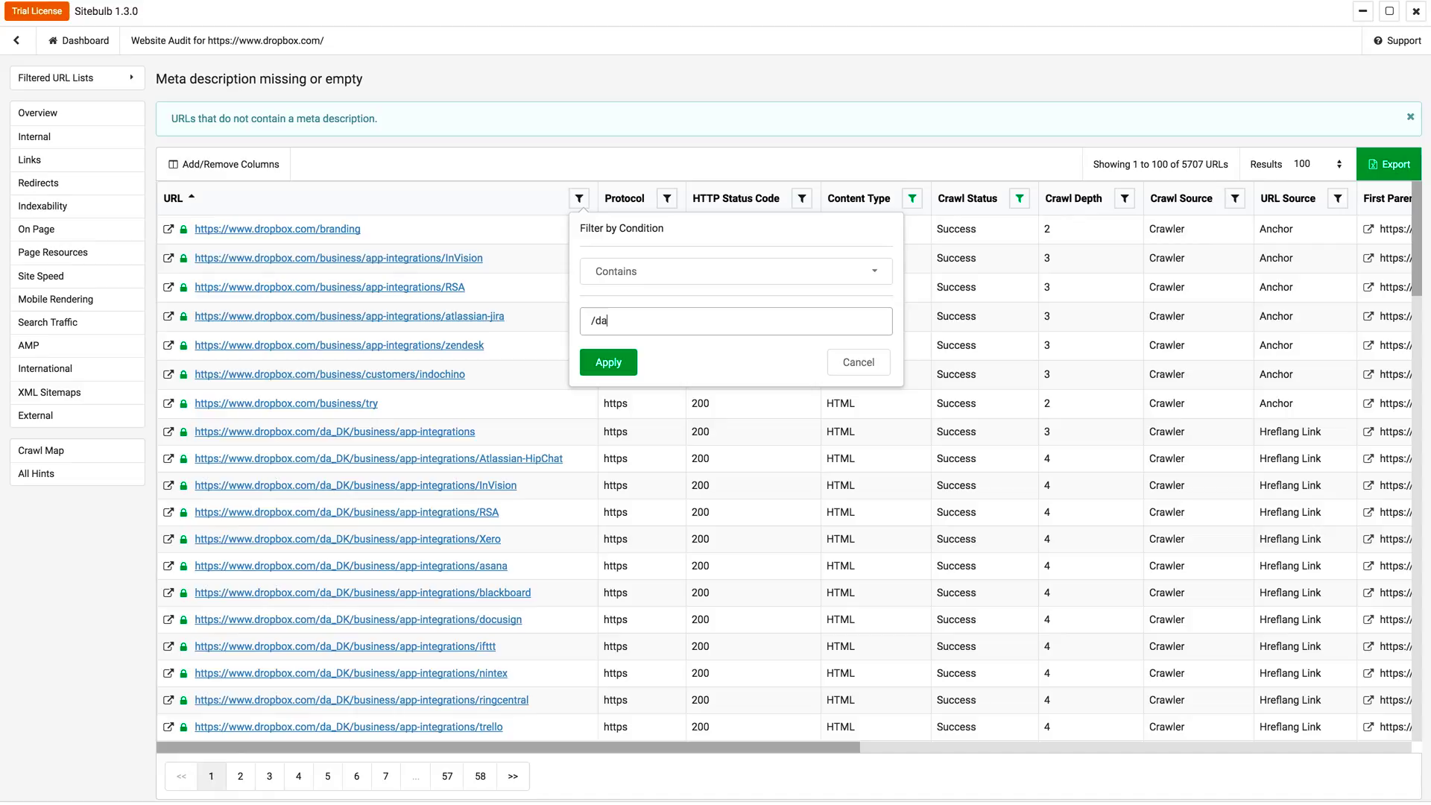
{"action": "type", "text": "_DK?"}
{"action": "key", "text": "BackSpace"}
{"action": "type", "text": "/"}
{"action": "left_click", "coordinate": [614, 363]}
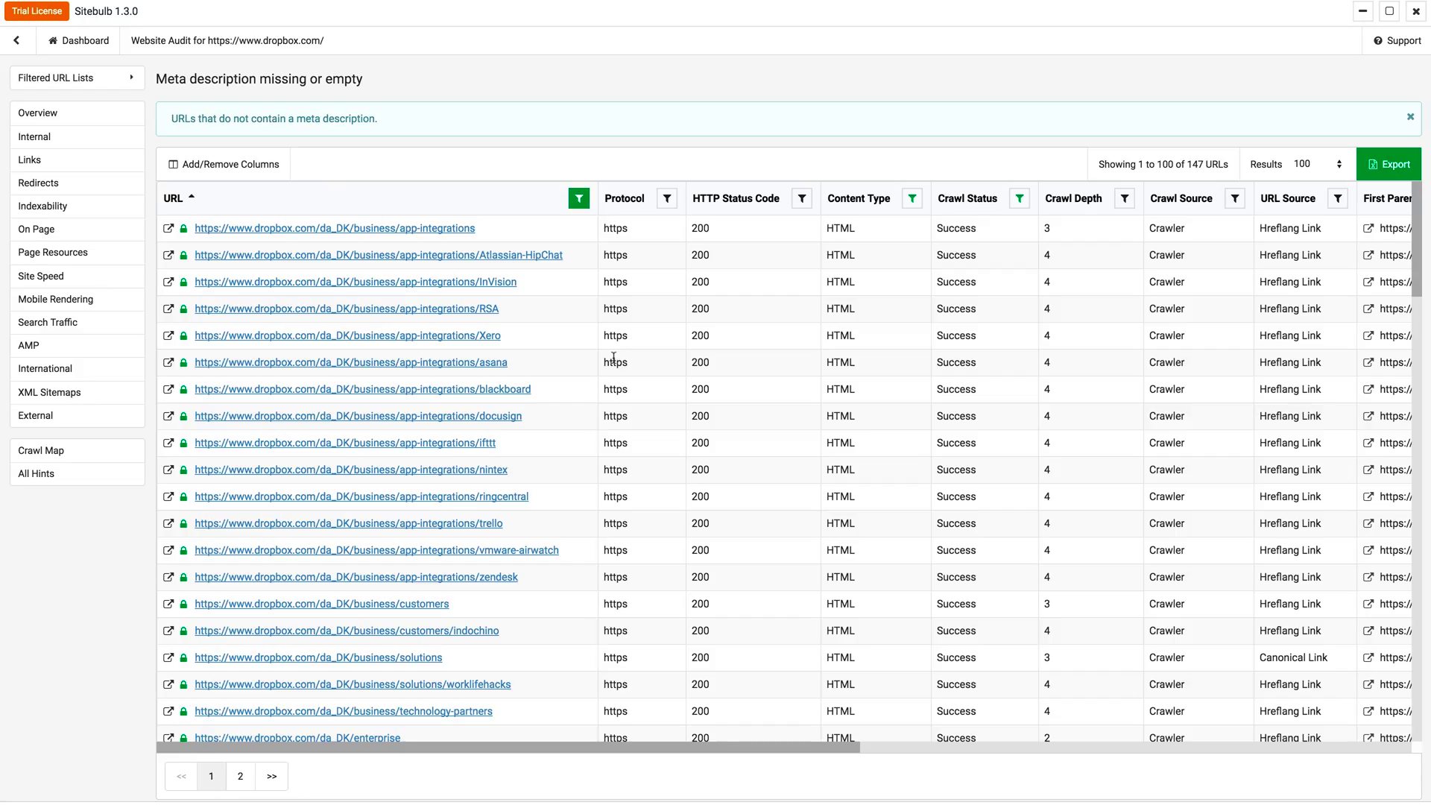
Review the 147 filtered URLs, dismiss the info banner and return to the audit overview.
{"action": "scroll", "coordinate": [470, 255], "scroll_direction": "down", "scroll_amount": 10}
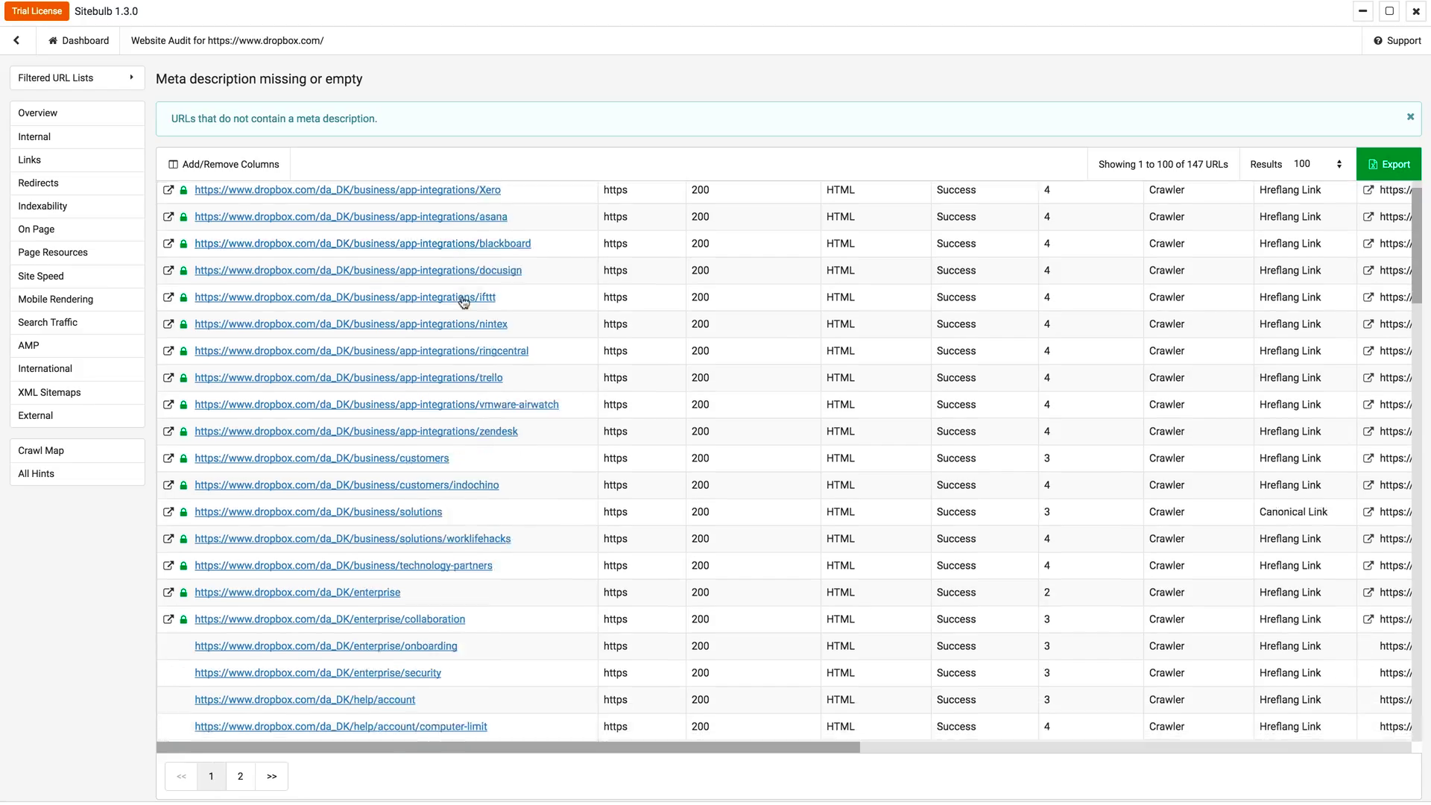
{"action": "scroll", "coordinate": [313, 237], "scroll_direction": "up", "scroll_amount": 10}
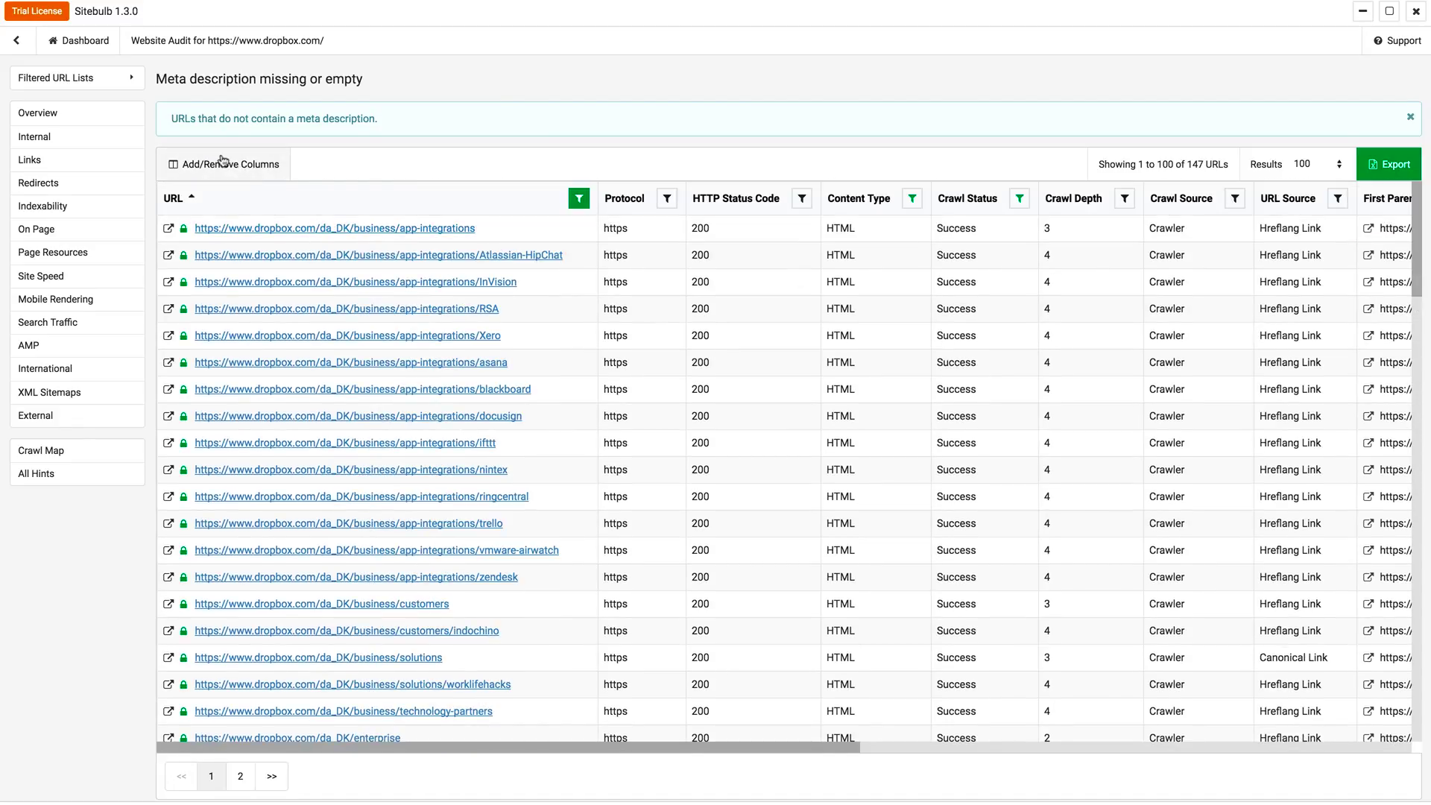
{"action": "left_click", "coordinate": [1411, 120]}
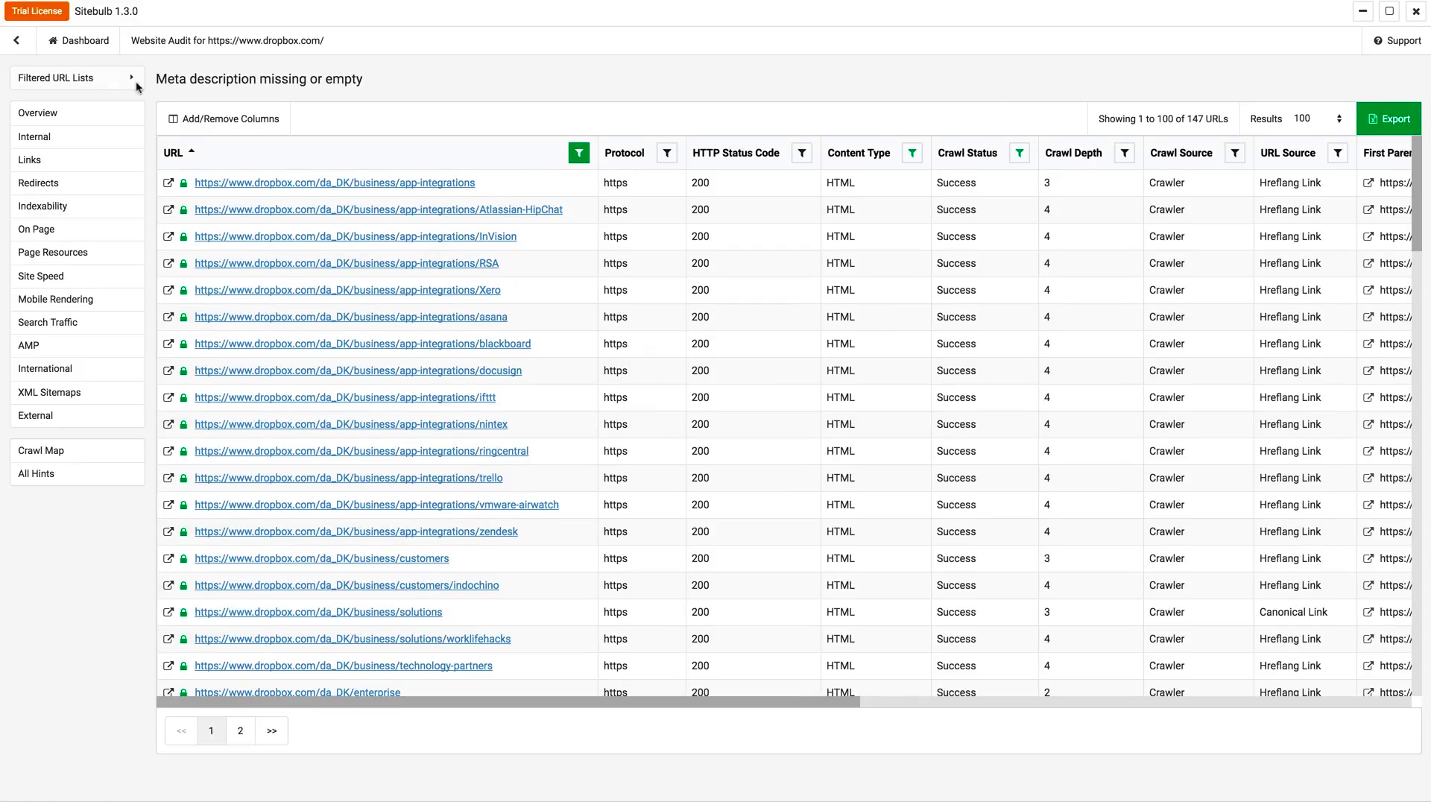
{"action": "left_click", "coordinate": [28, 113]}
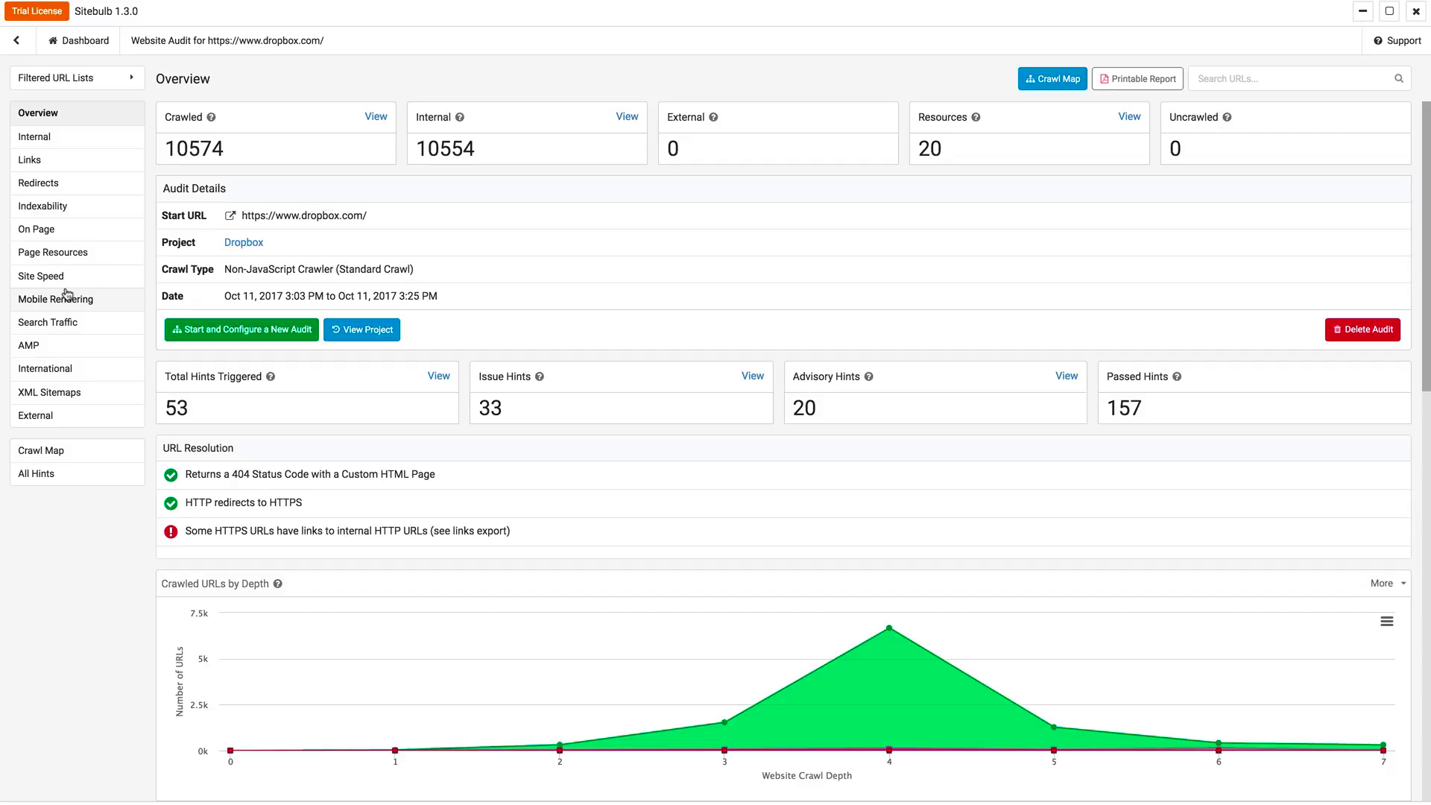
Open the International report to see hreflang and HTML language coverage.
{"action": "left_click", "coordinate": [65, 368]}
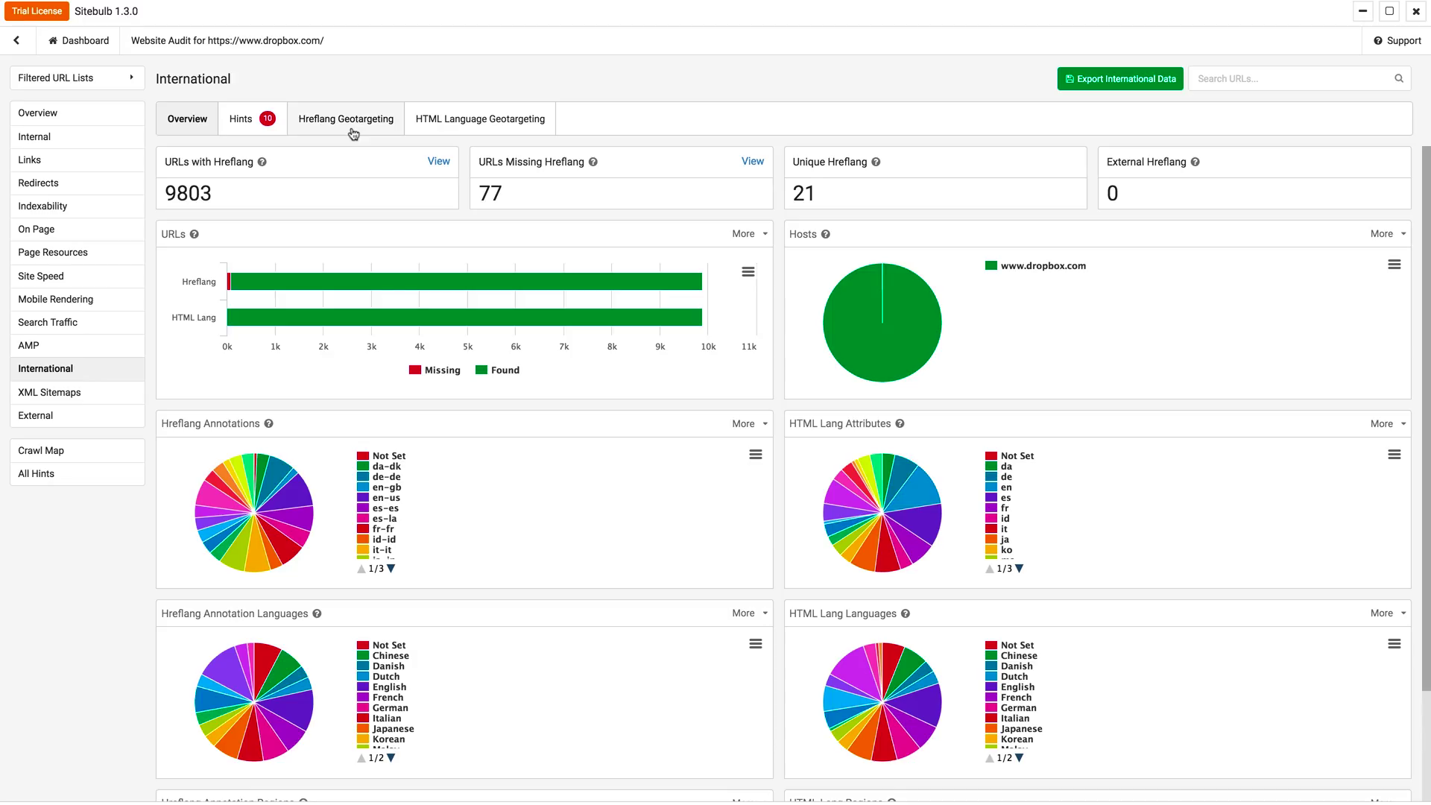
{"action": "left_click", "coordinate": [237, 123]}
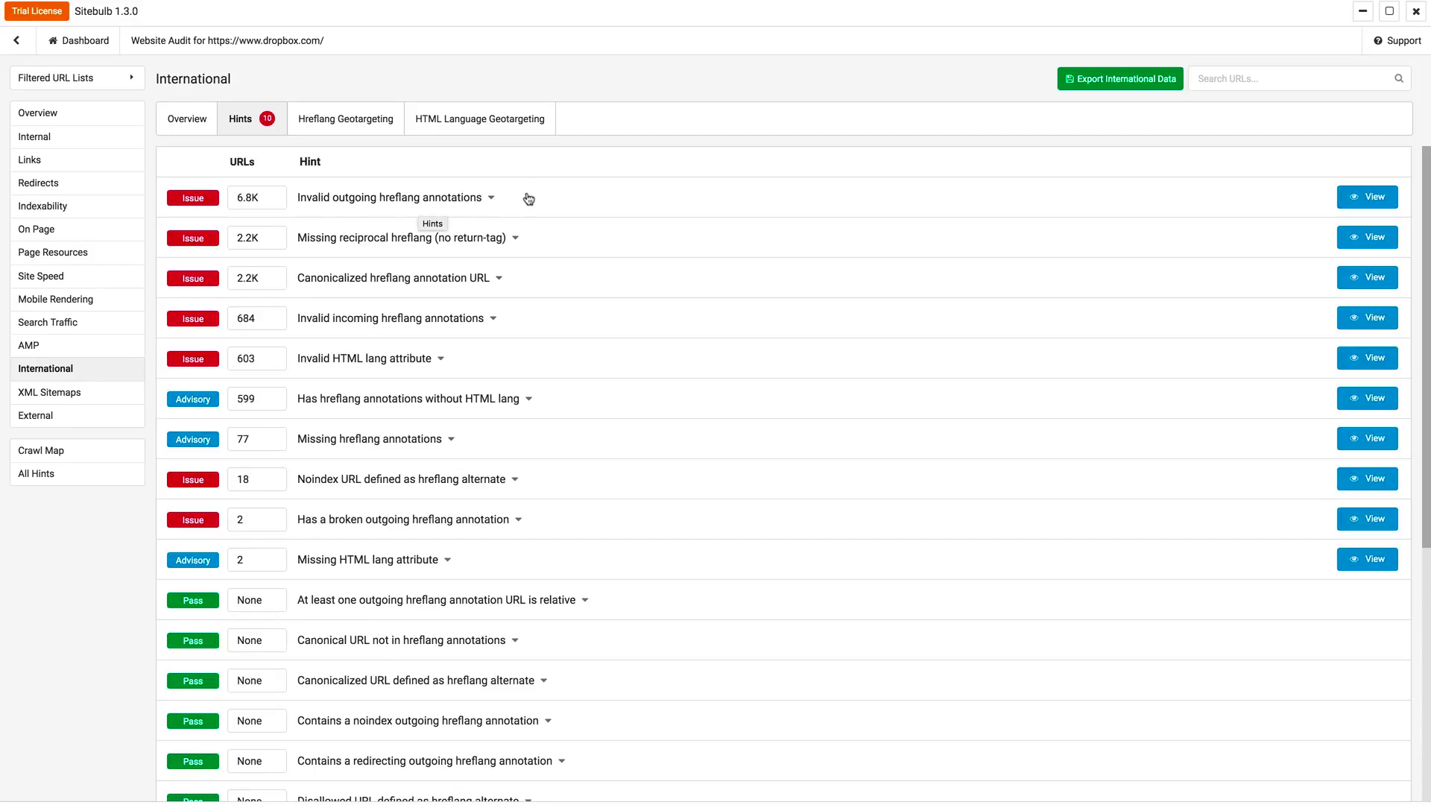
{"action": "left_click", "coordinate": [499, 203]}
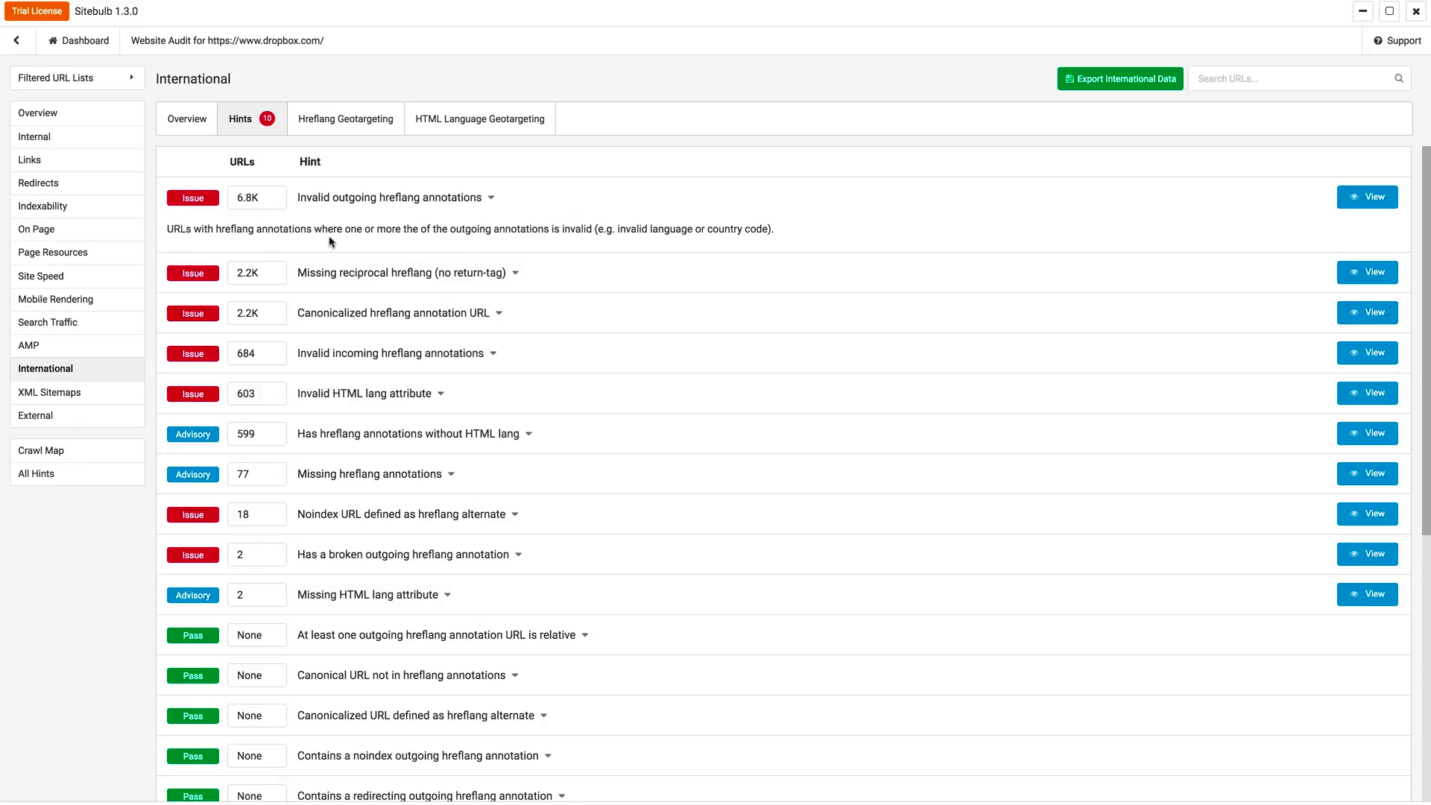
{"action": "left_click", "coordinate": [1358, 202]}
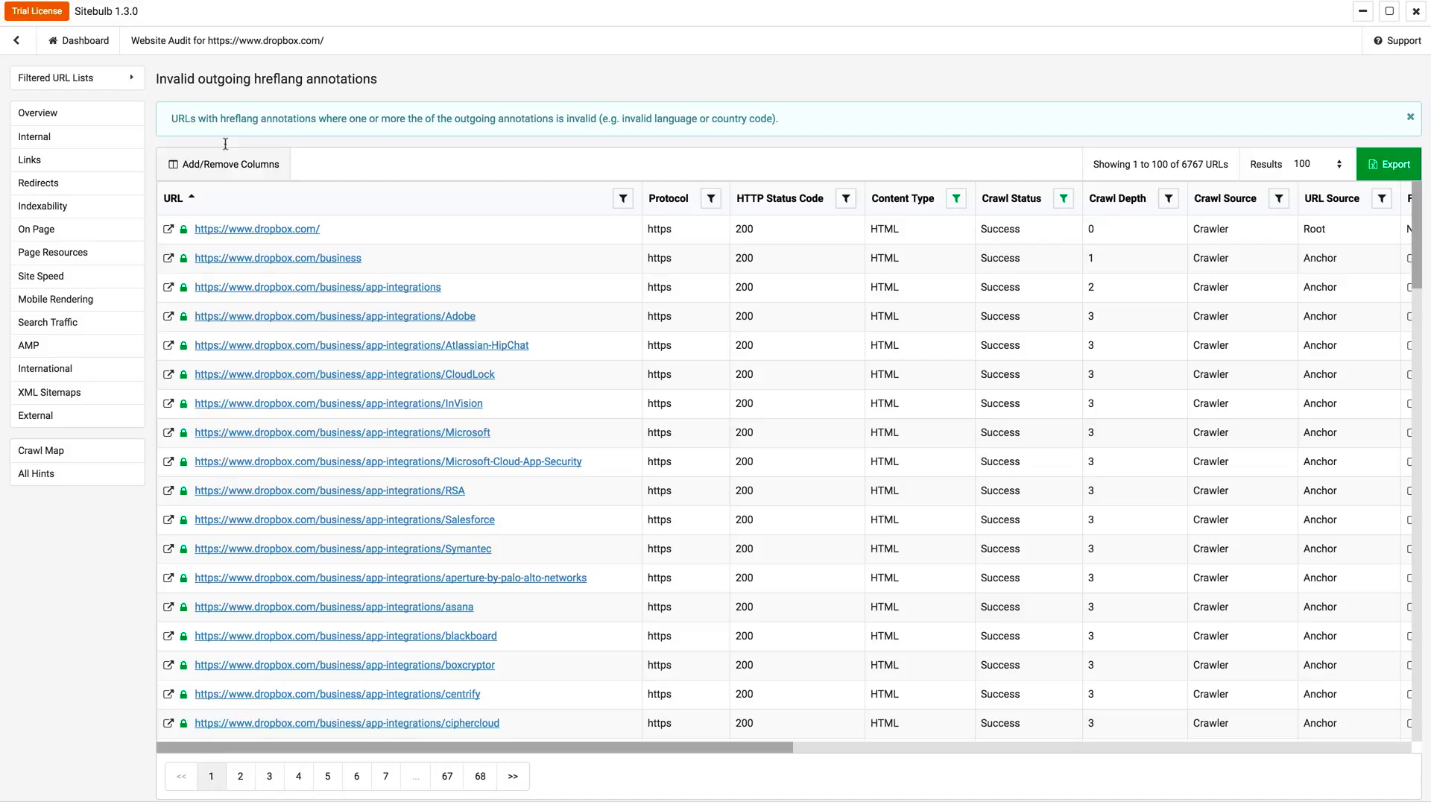
{"action": "left_click", "coordinate": [16, 41]}
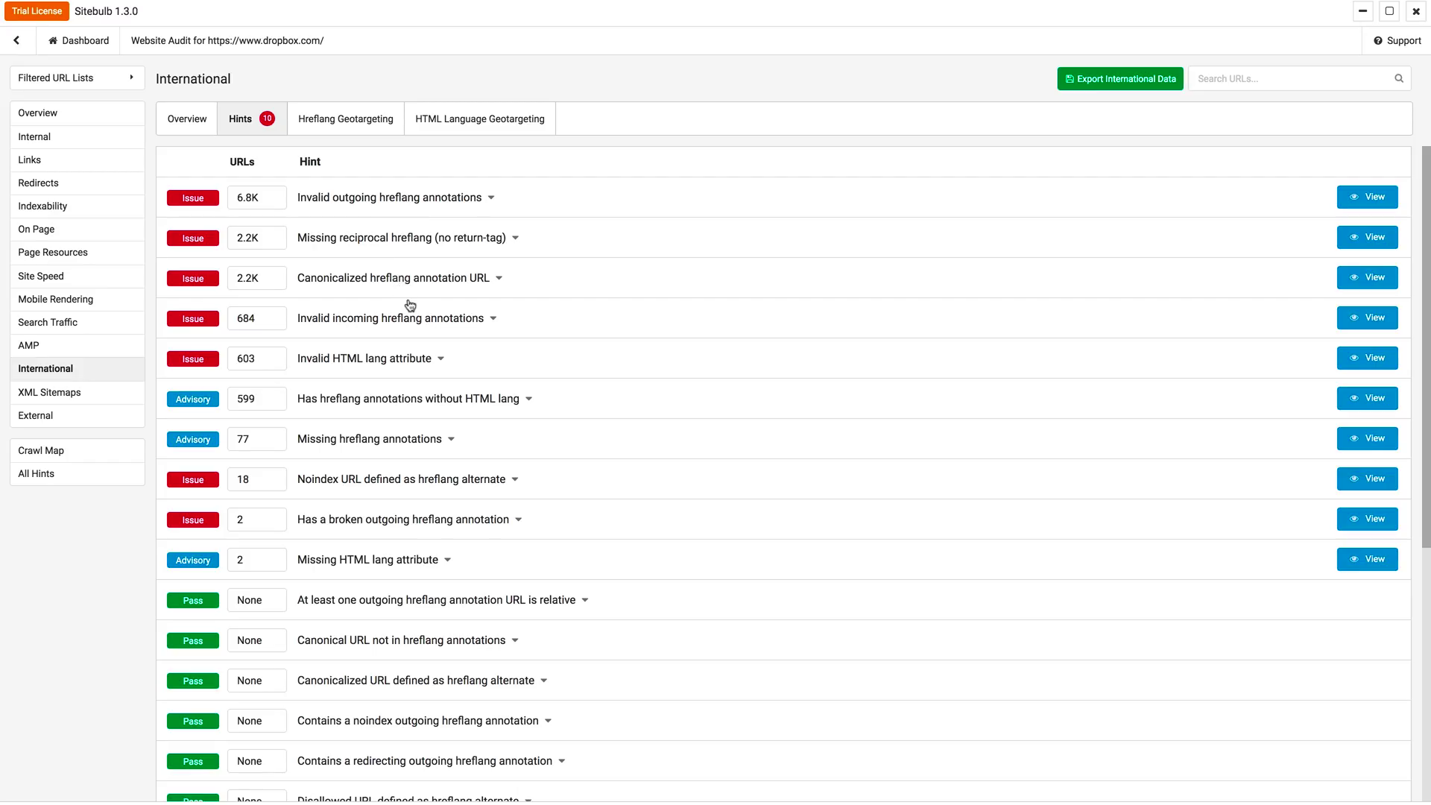
{"action": "scroll", "coordinate": [411, 305], "scroll_direction": "down", "scroll_amount": 8}
{"action": "scroll", "coordinate": [410, 308], "scroll_direction": "up", "scroll_amount": 8}
Open the Site Speed report from the Search Traffic section.
{"action": "left_click", "coordinate": [48, 325]}
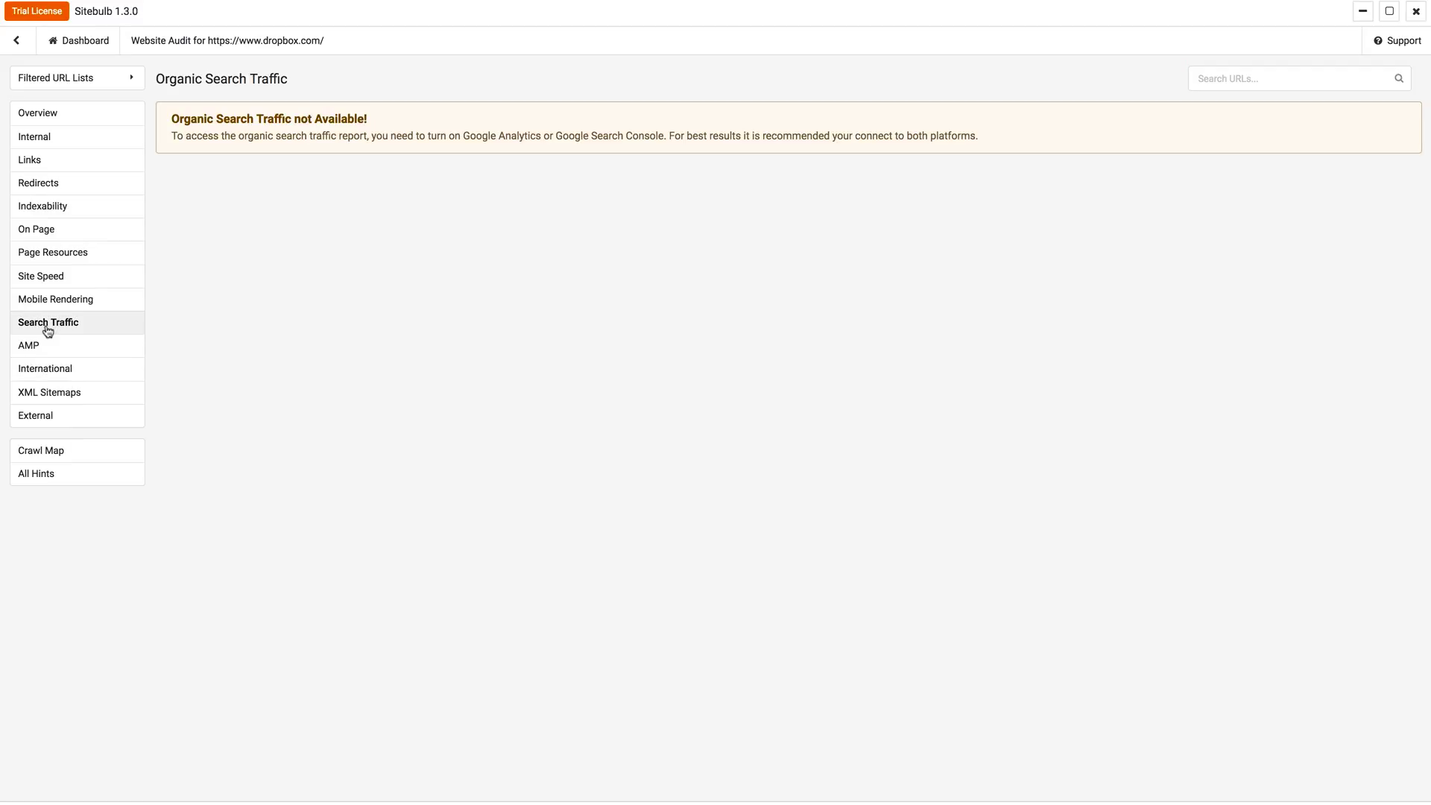
{"action": "left_click", "coordinate": [45, 280]}
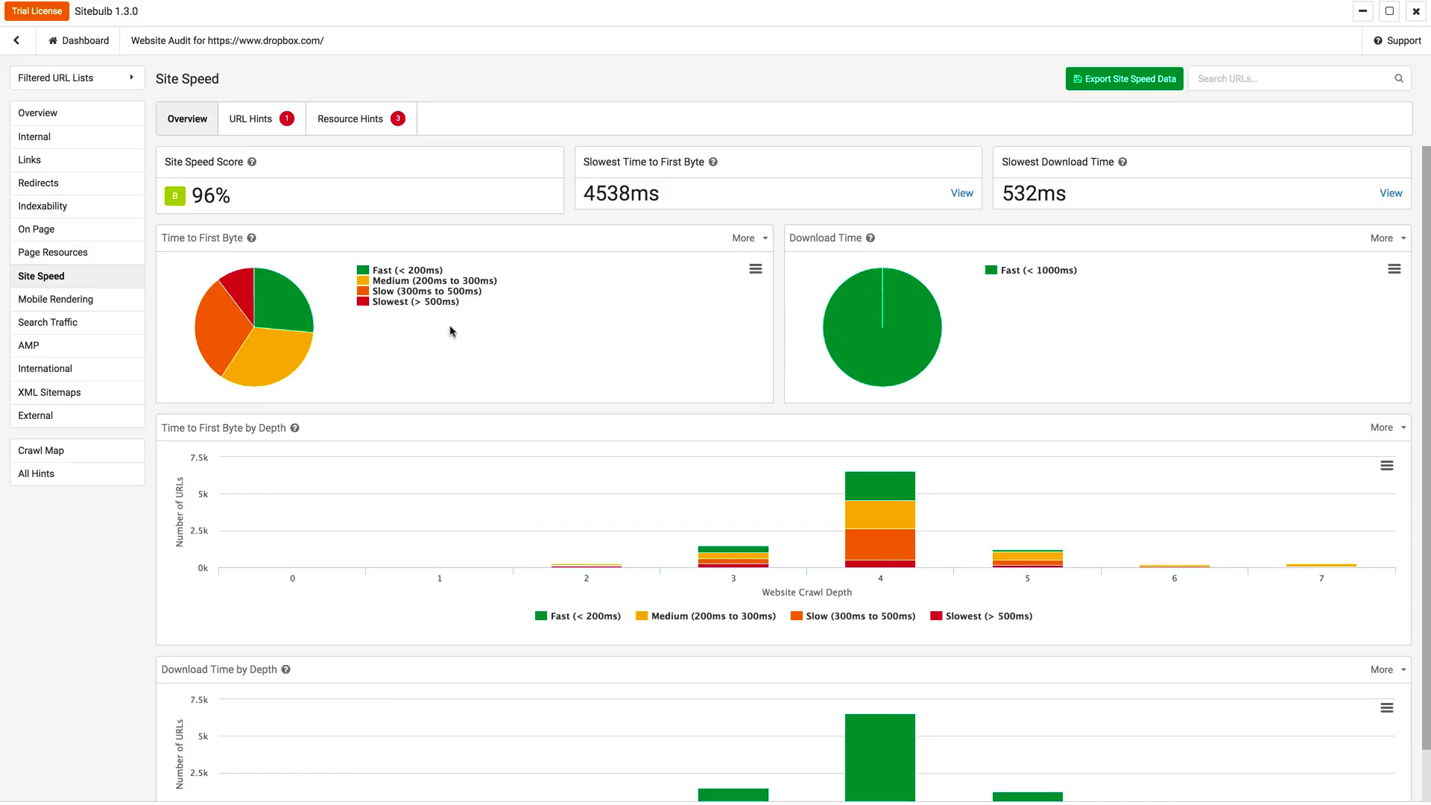
{"action": "scroll", "coordinate": [448, 328], "scroll_direction": "down", "scroll_amount": 2}
{"action": "scroll", "coordinate": [447, 327], "scroll_direction": "up", "scroll_amount": 2}
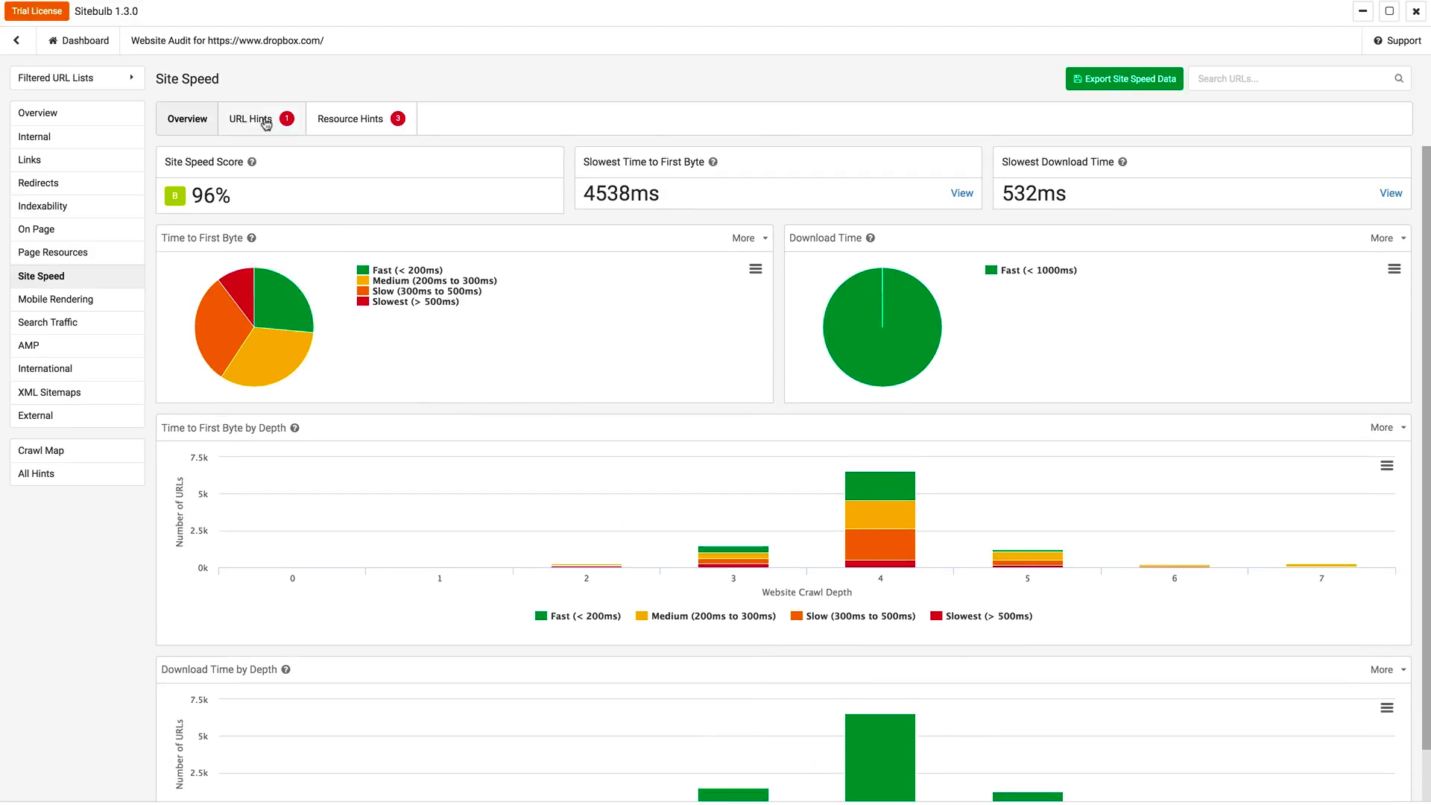
Read the empty src/href URL hint and the resource hints, then open Mobile Rendering.
{"action": "left_click", "coordinate": [265, 122]}
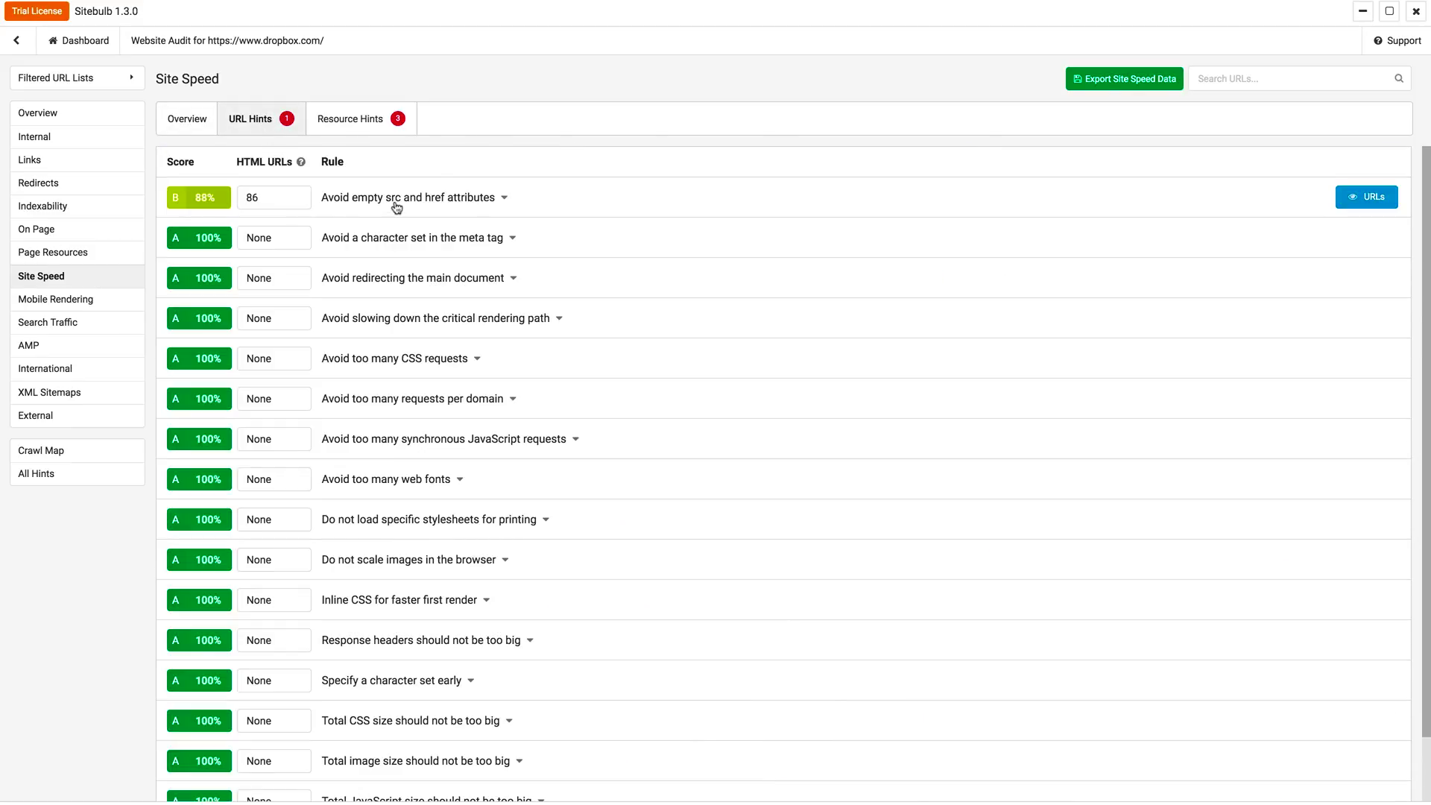
{"action": "left_click", "coordinate": [495, 198]}
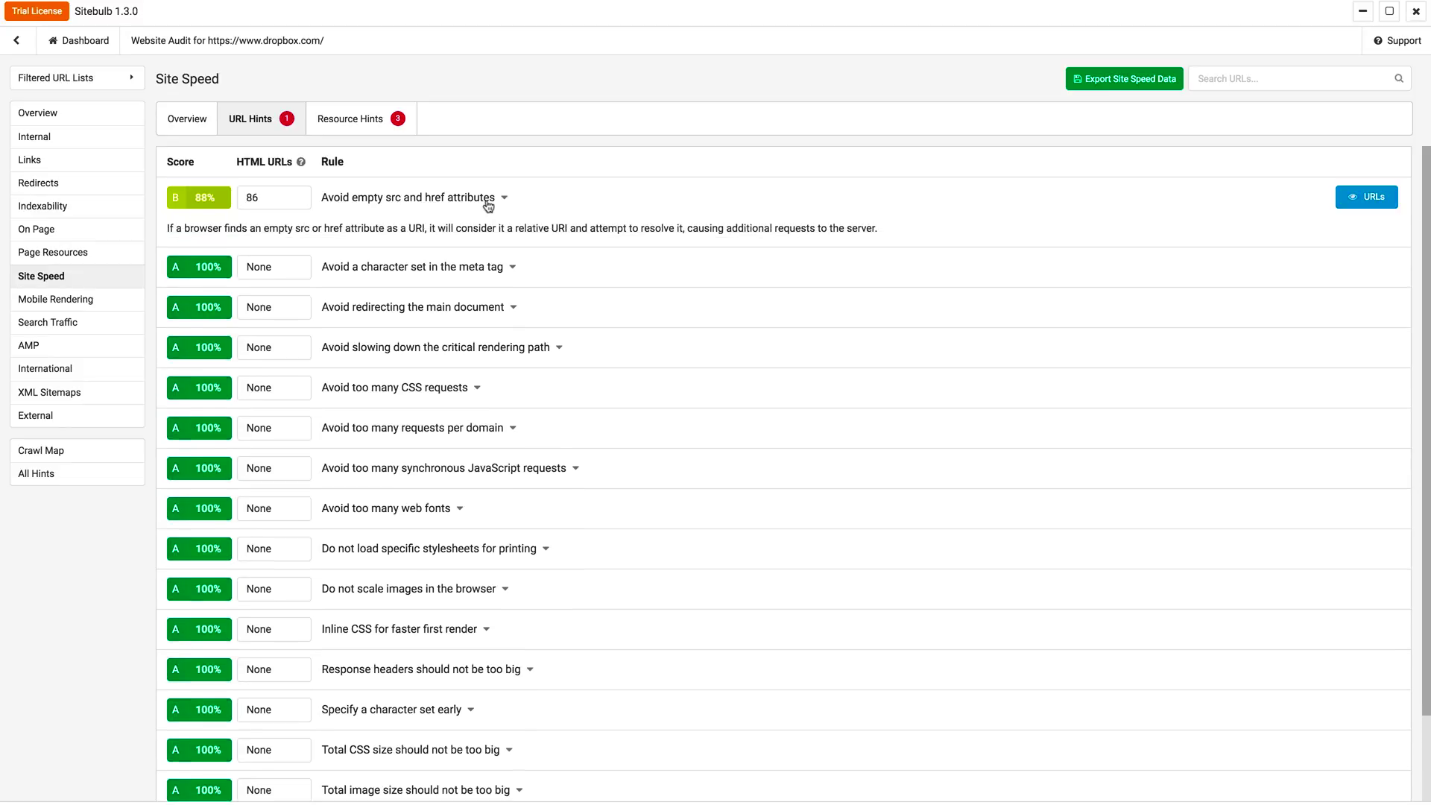
{"action": "left_click", "coordinate": [360, 119]}
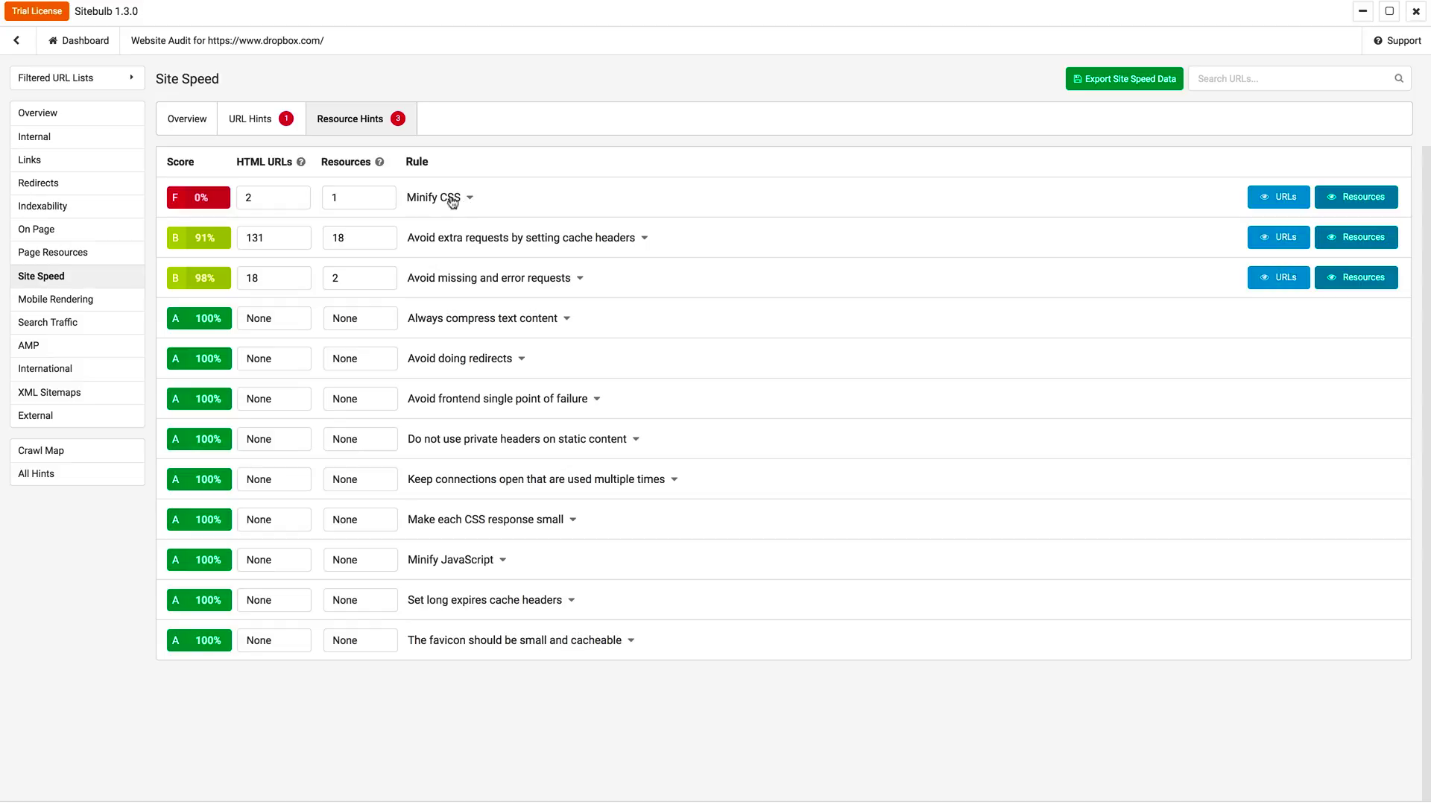
{"action": "left_click", "coordinate": [79, 299]}
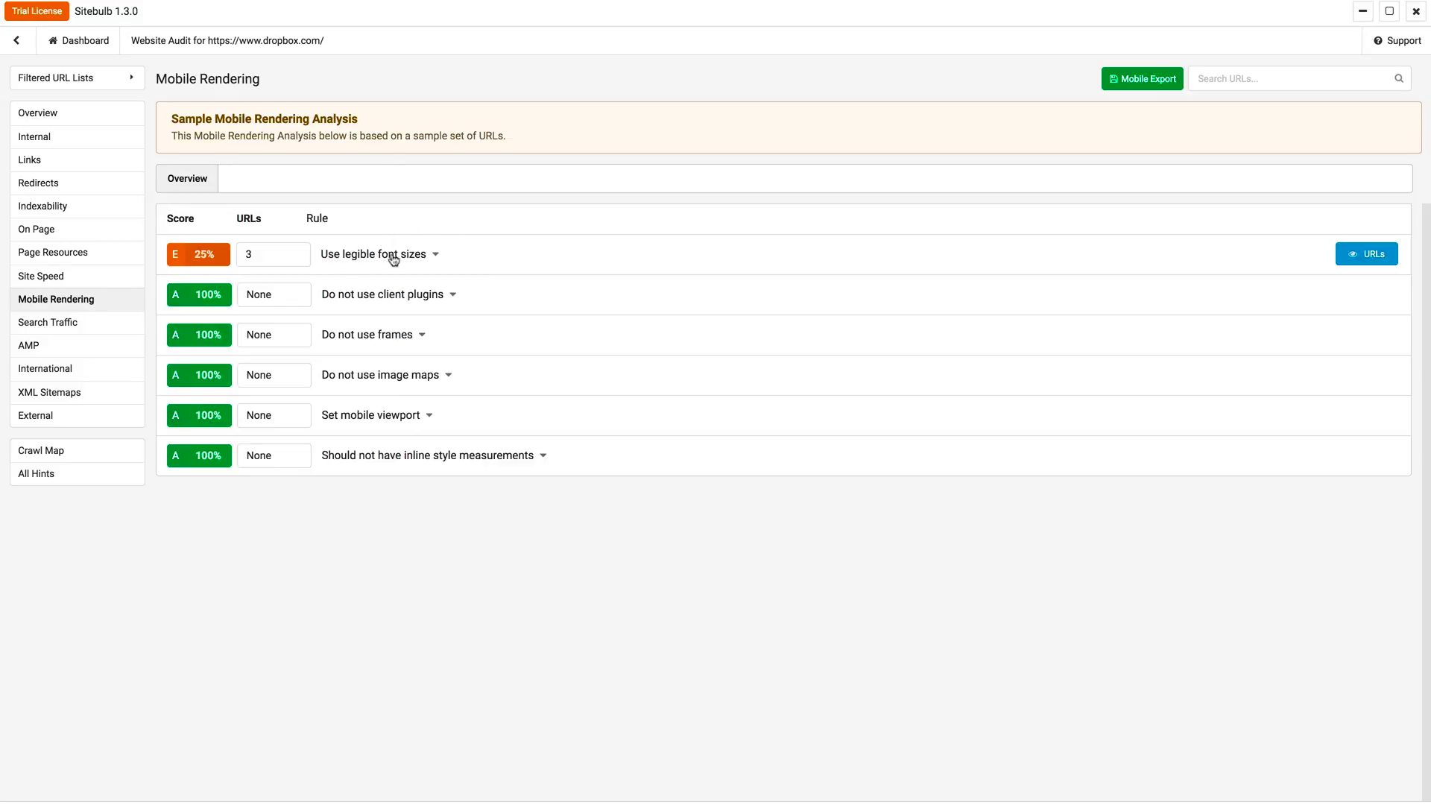
Read why 'Use legible font sizes' failed, then open the Crawl Map from Overview.
{"action": "left_click", "coordinate": [424, 255]}
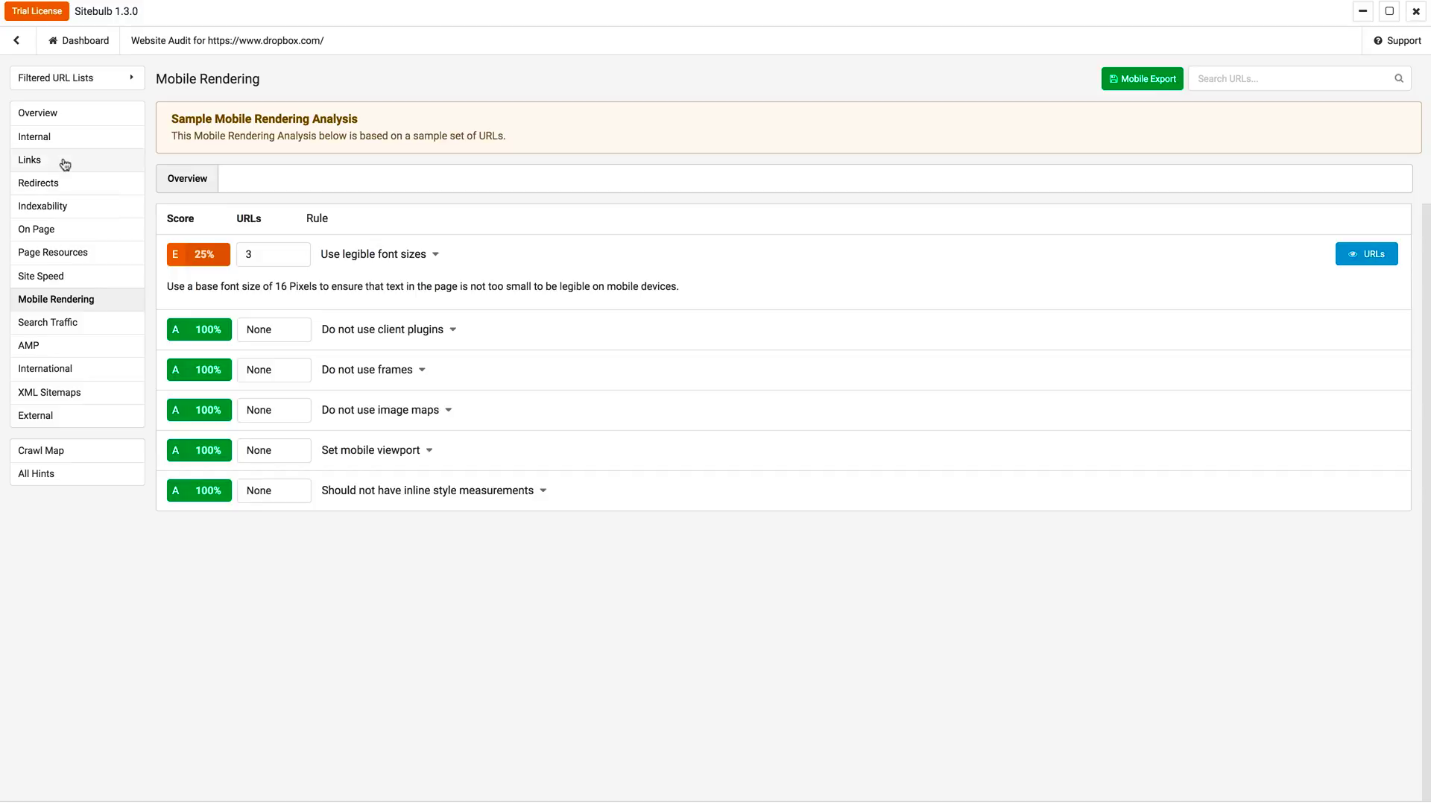
{"action": "left_click", "coordinate": [54, 122]}
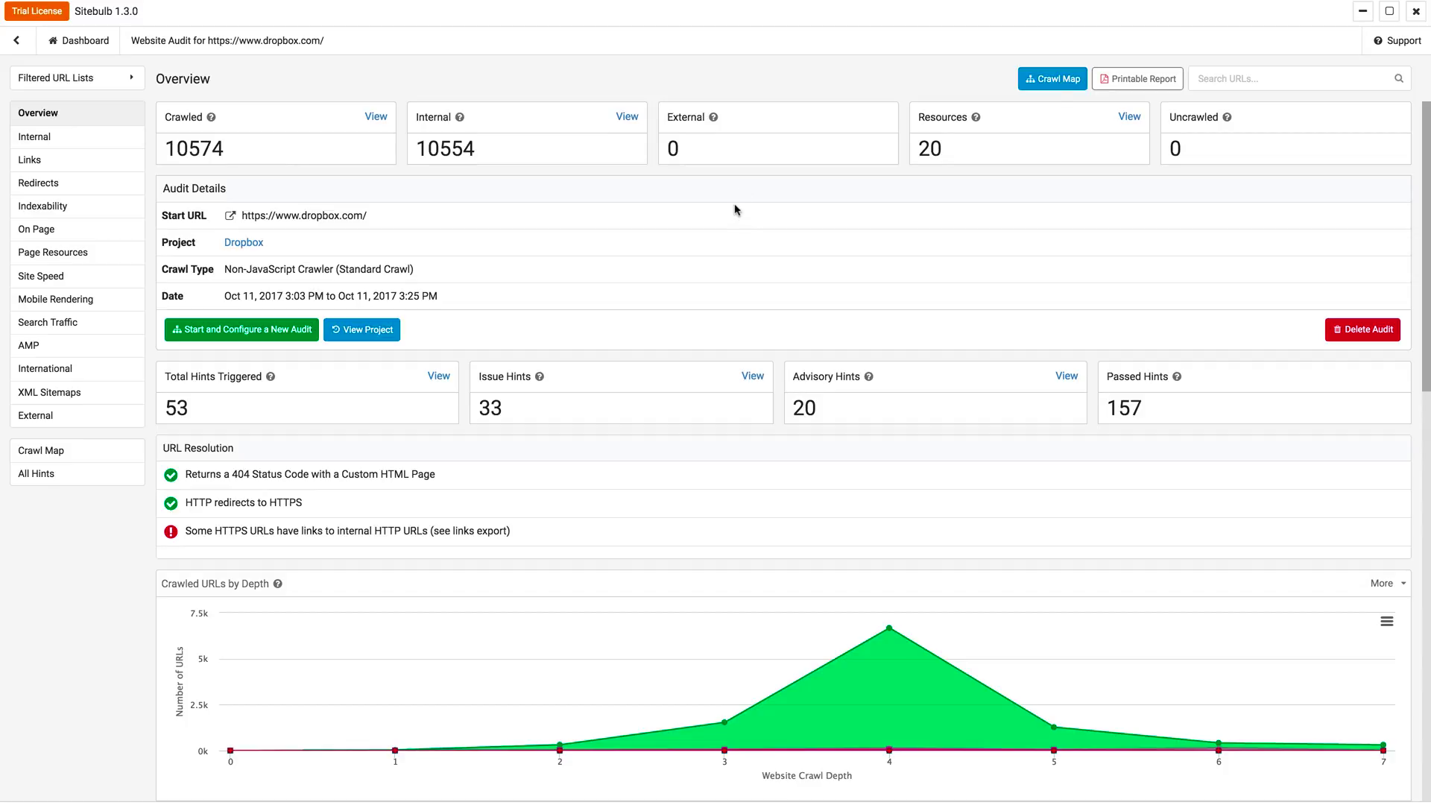
{"action": "left_click", "coordinate": [1043, 79]}
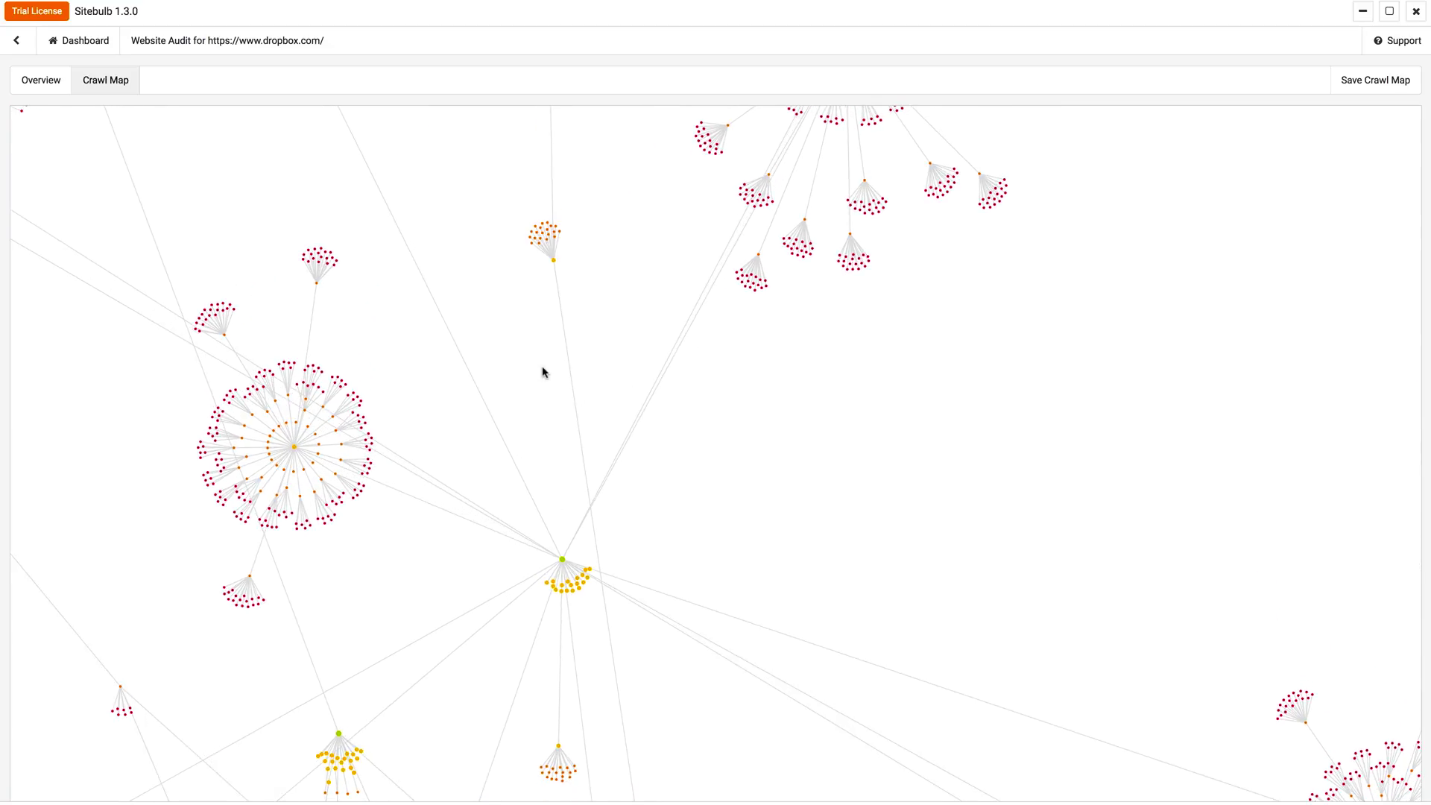
Zoom in on the root node and inspect the homepage and /ru/privacy node details.
{"action": "scroll", "coordinate": [543, 365], "scroll_direction": "down", "scroll_amount": 3}
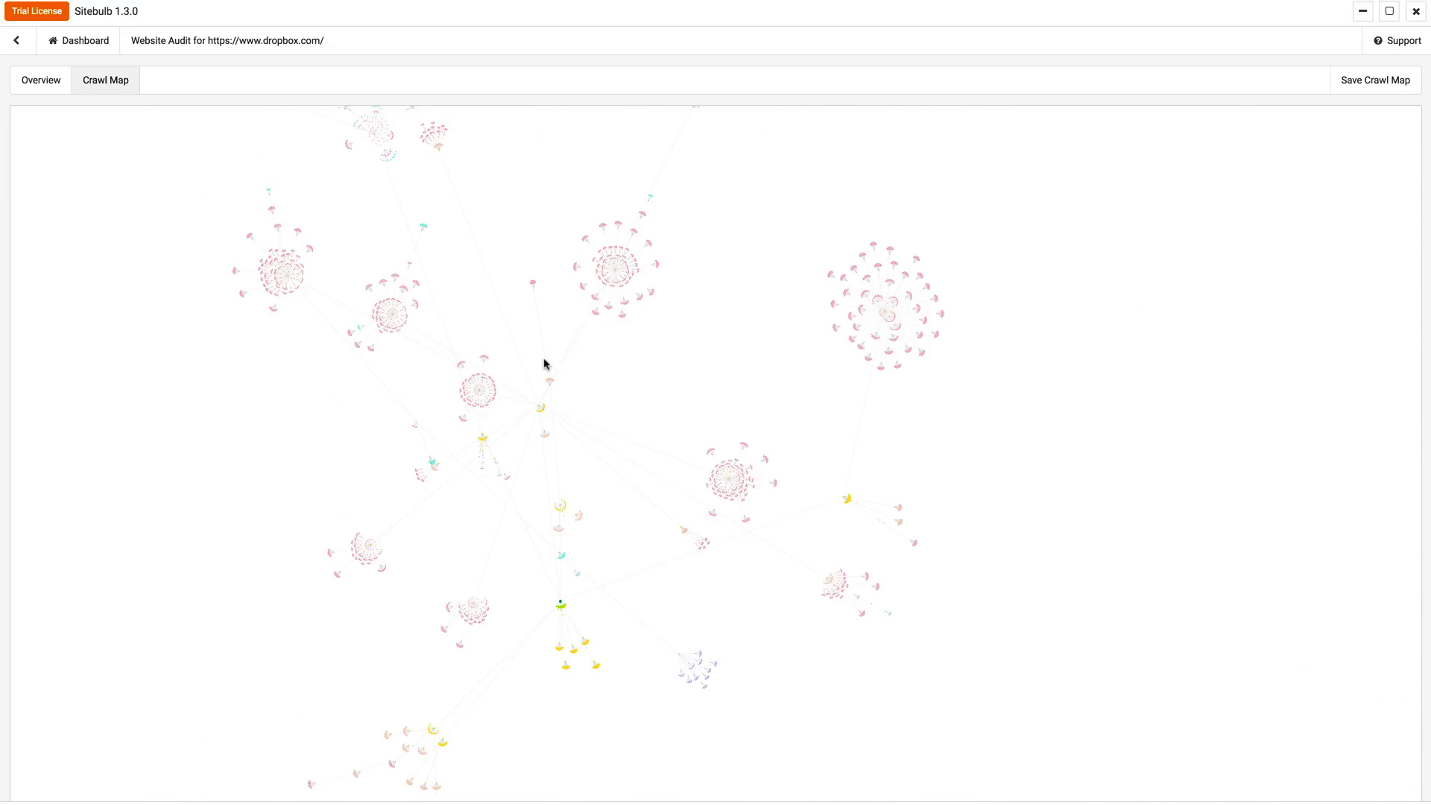
{"action": "scroll", "coordinate": [545, 364], "scroll_direction": "down", "scroll_amount": 2}
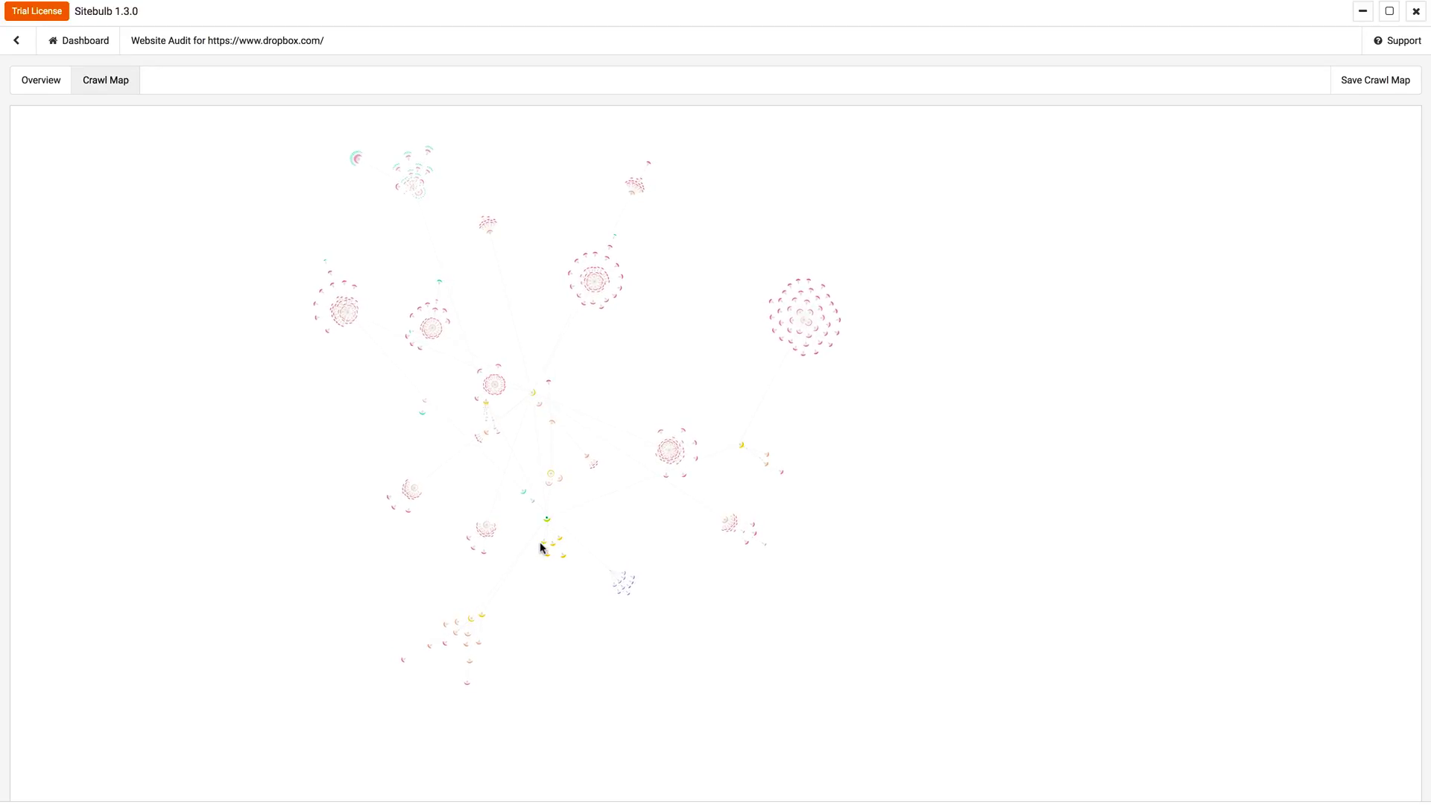
{"action": "scroll", "coordinate": [538, 552], "scroll_direction": "up", "scroll_amount": 5}
{"action": "scroll", "coordinate": [552, 523], "scroll_direction": "up", "scroll_amount": 3}
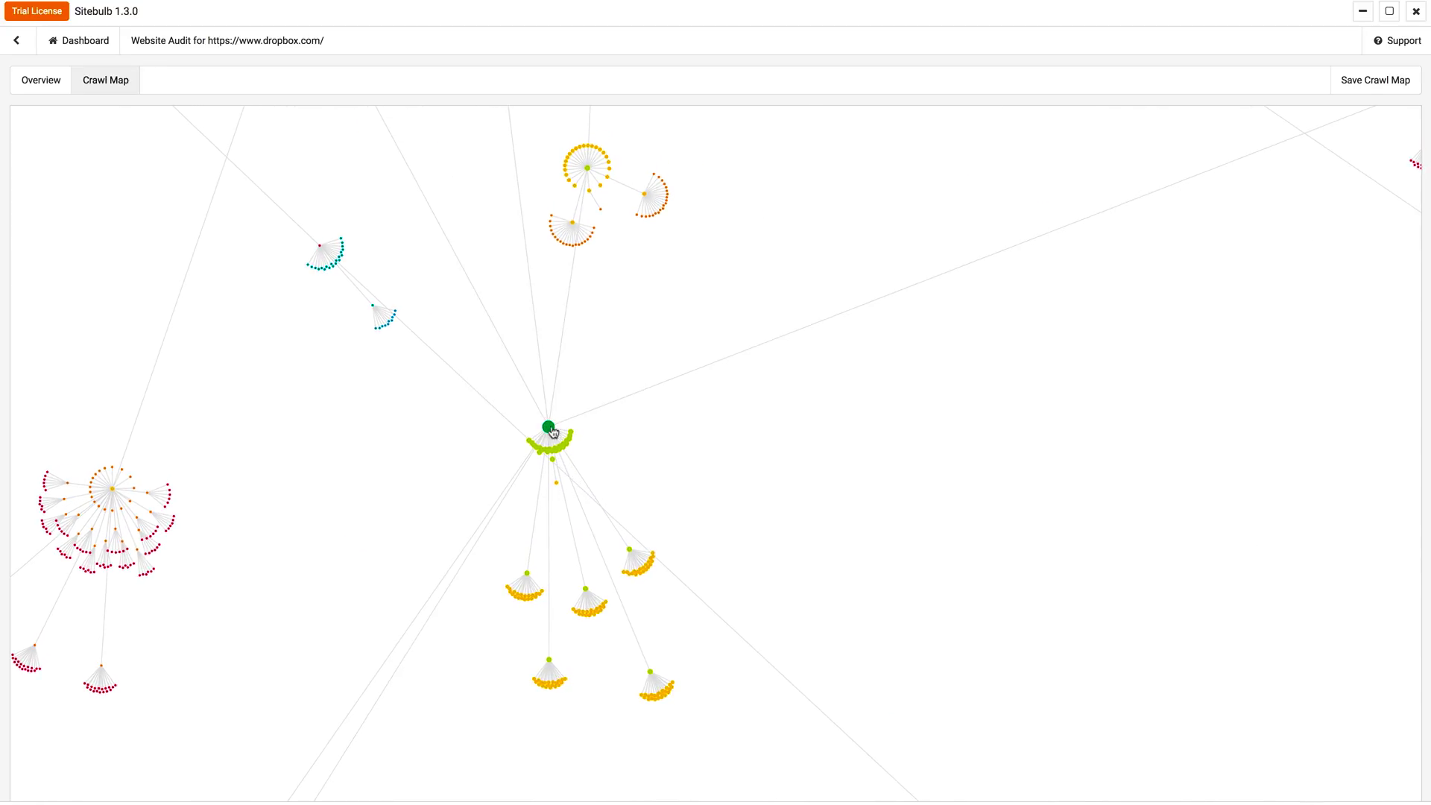
{"action": "mouse_move", "coordinate": [549, 430]}
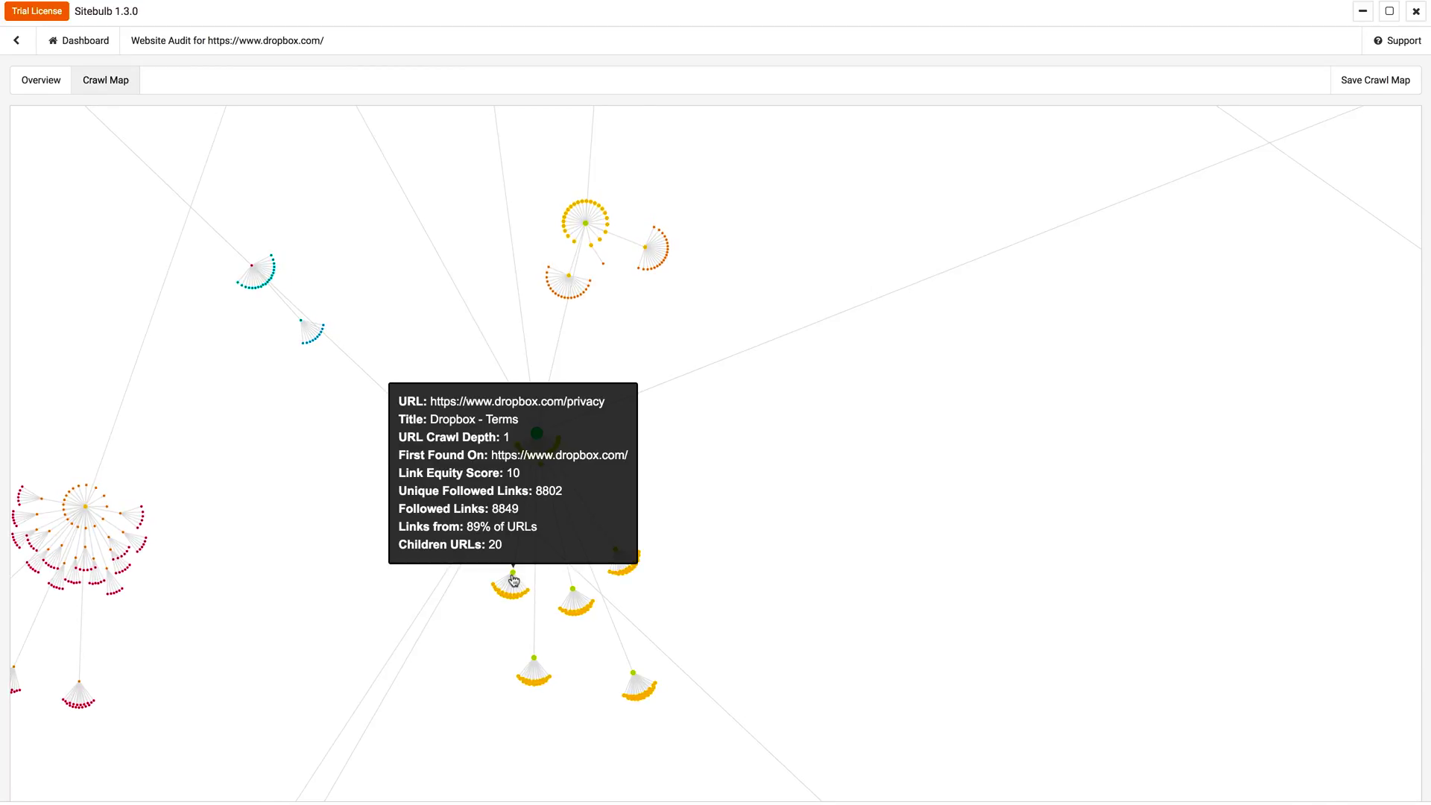
{"action": "mouse_move", "coordinate": [510, 601]}
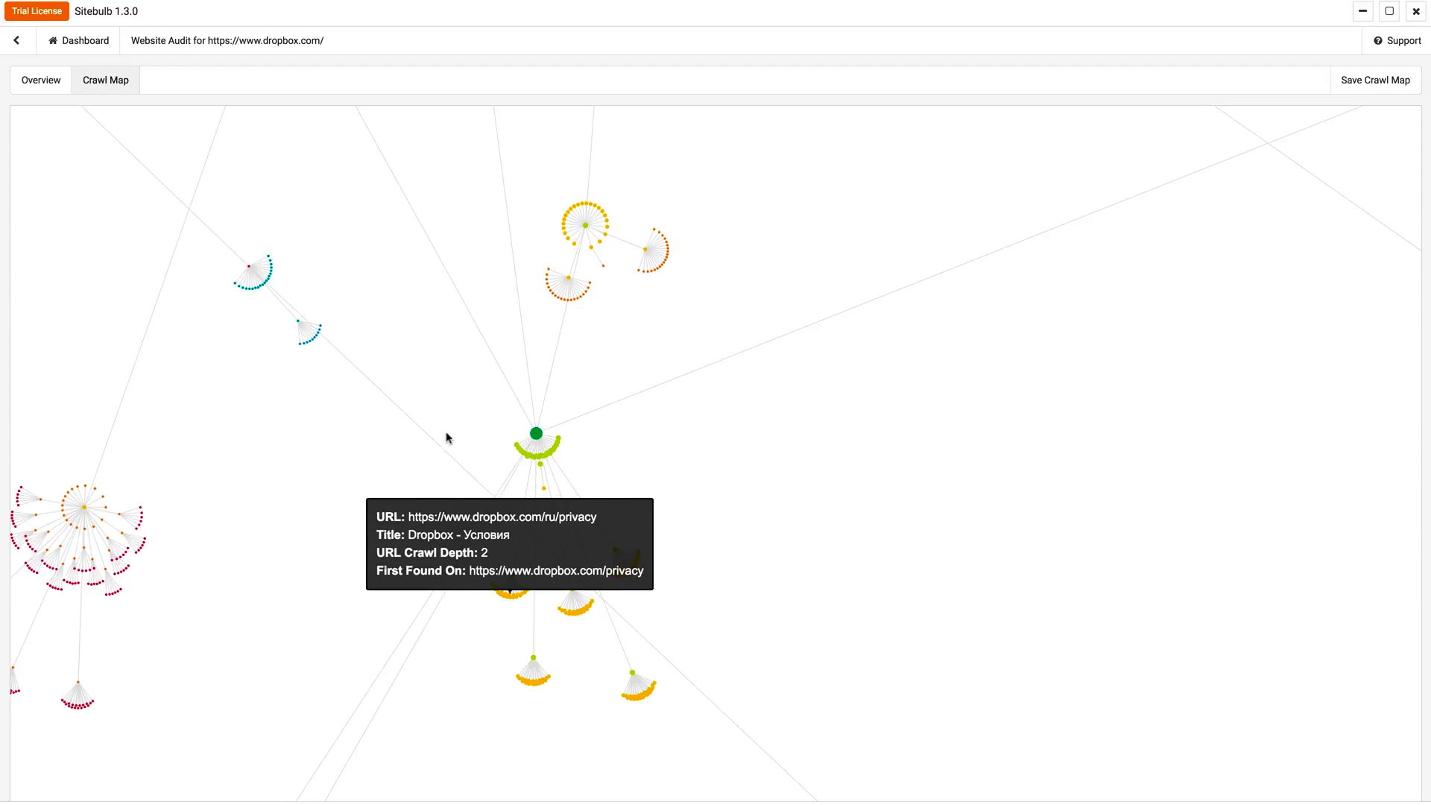
Zoom out to all clusters and check the /fr/ node: depth 1, found on the homepage.
{"action": "scroll", "coordinate": [406, 412], "scroll_direction": "down", "scroll_amount": 5}
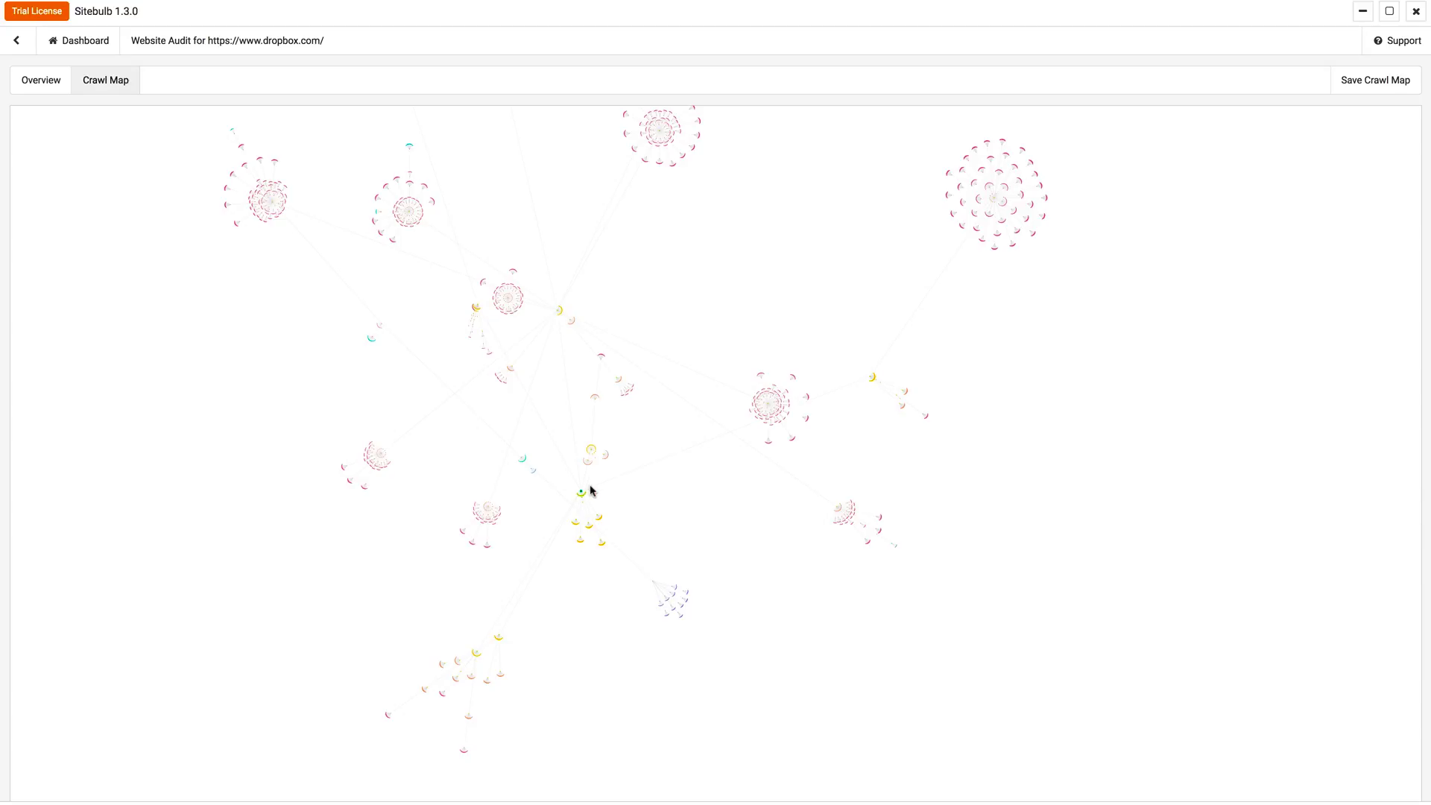
{"action": "mouse_move", "coordinate": [581, 500]}
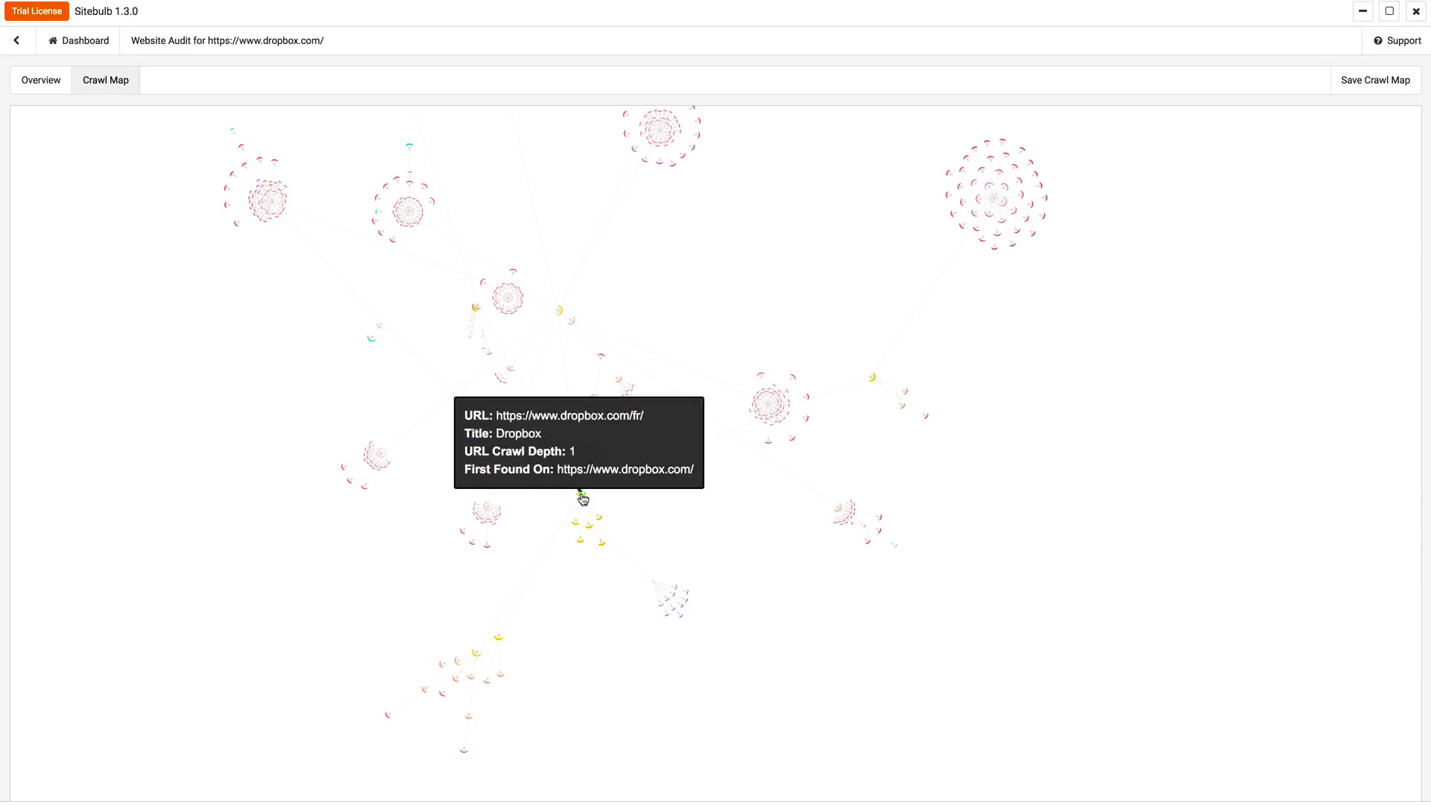